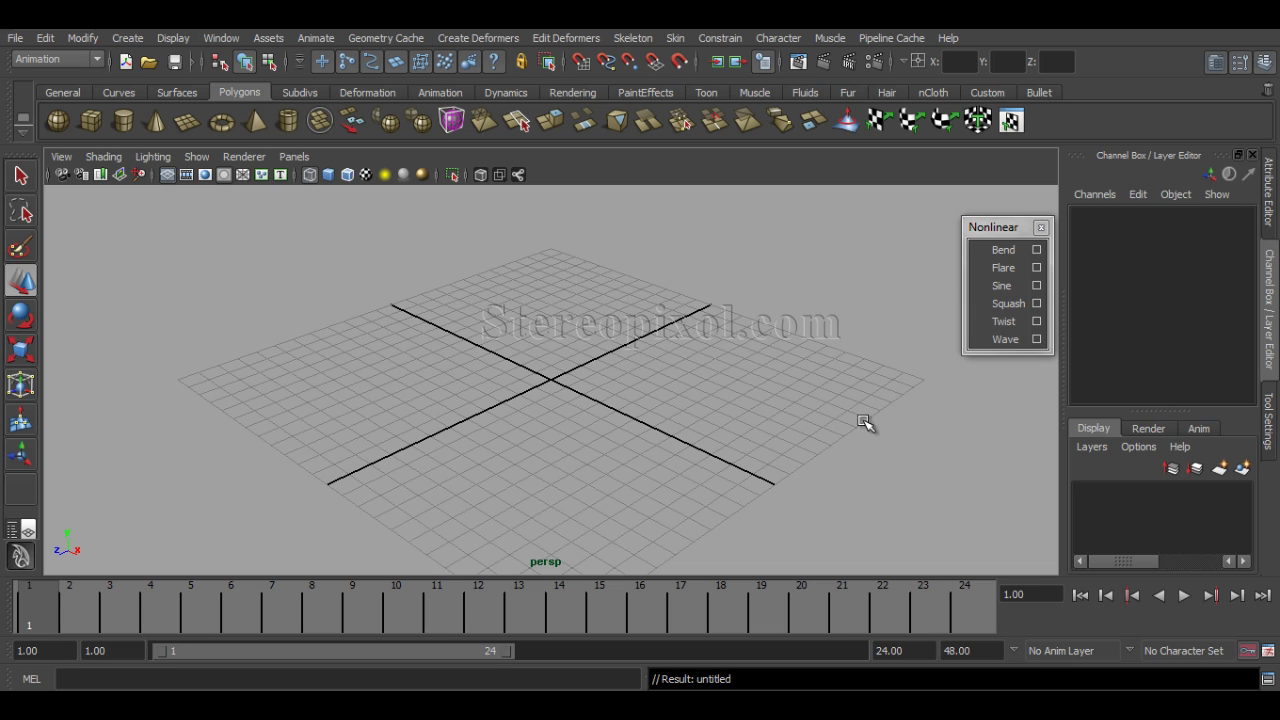
Browse the deformer types and move the floating nonlinear deformers window aside.
click(495, 37)
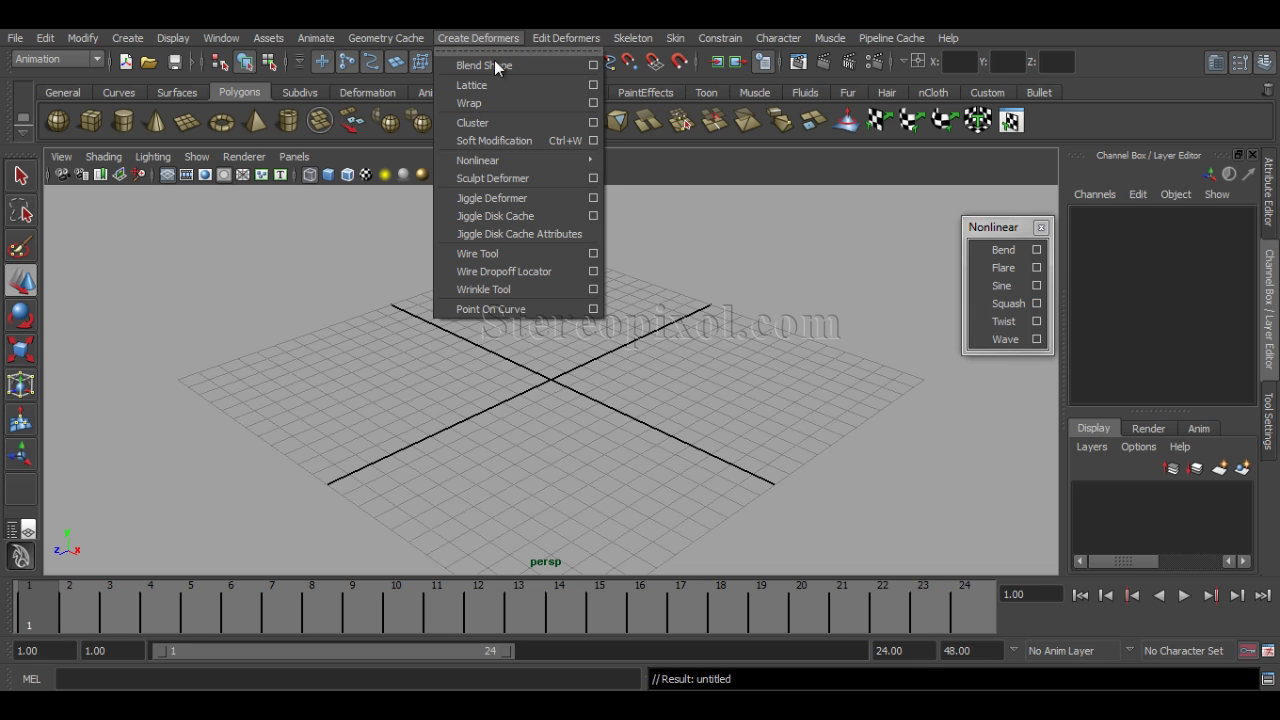
mouse_move(517, 165)
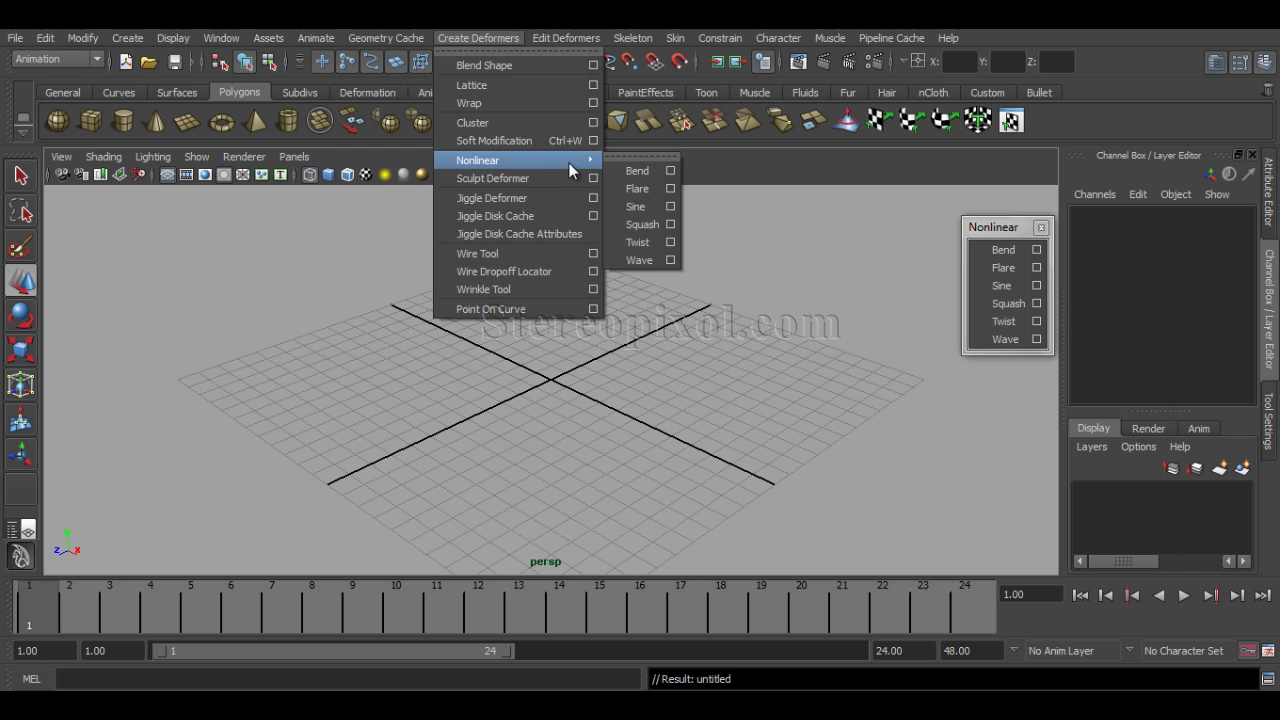
click(1015, 232)
click(1003, 250)
mouse_move(1000, 227)
mouse_down()
mouse_move(967, 220)
mouse_move(997, 238)
mouse_up()
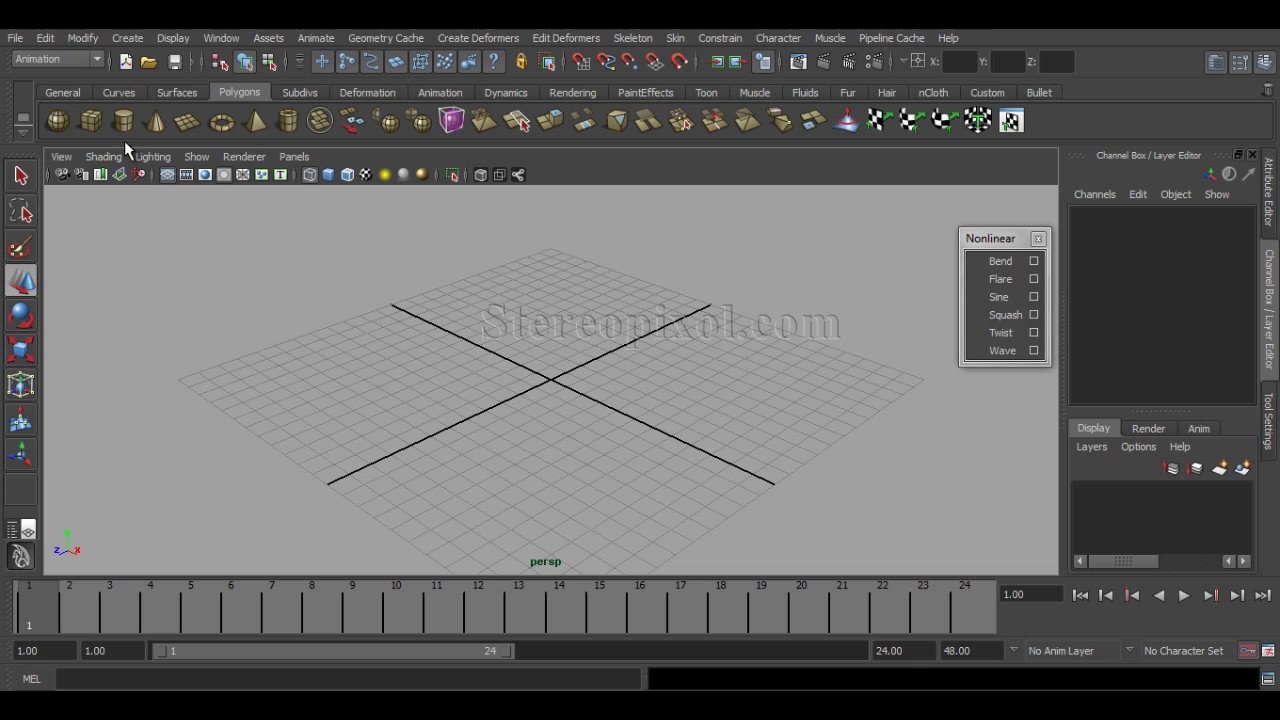
Create a polygon cube and stretch its polyCube1 Height to 10.
click(89, 121)
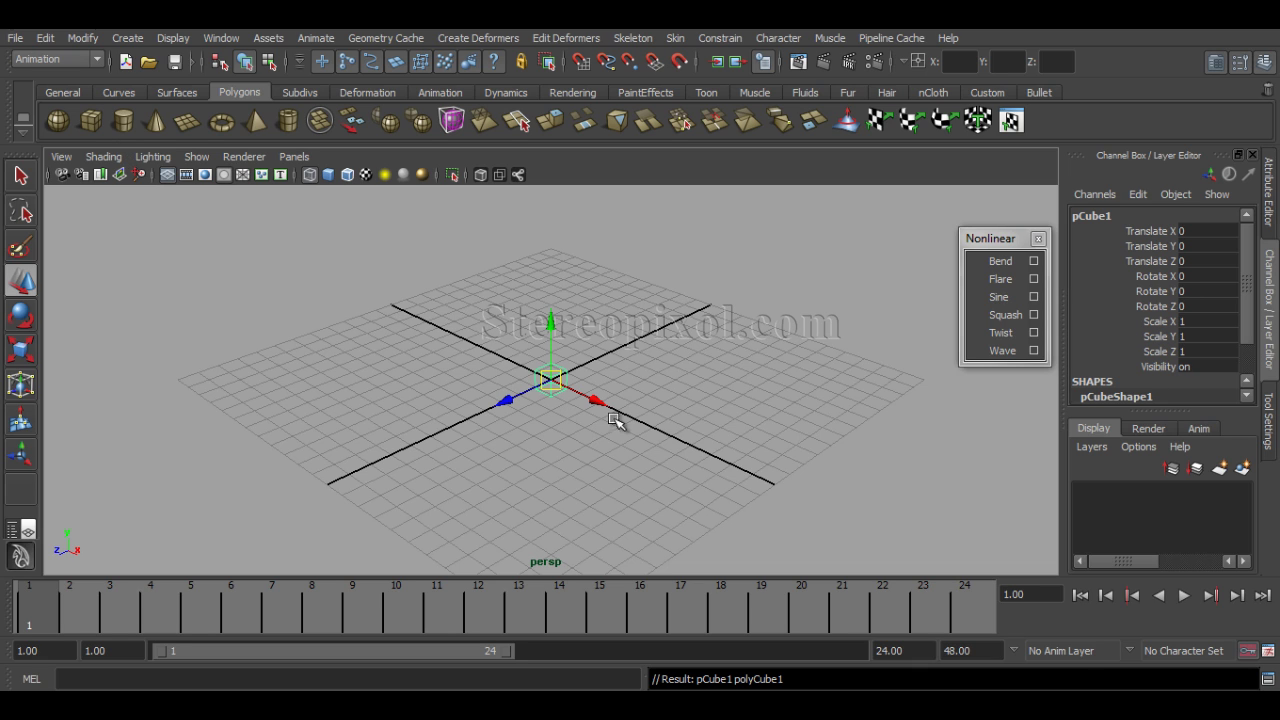
key(ctrl+a)
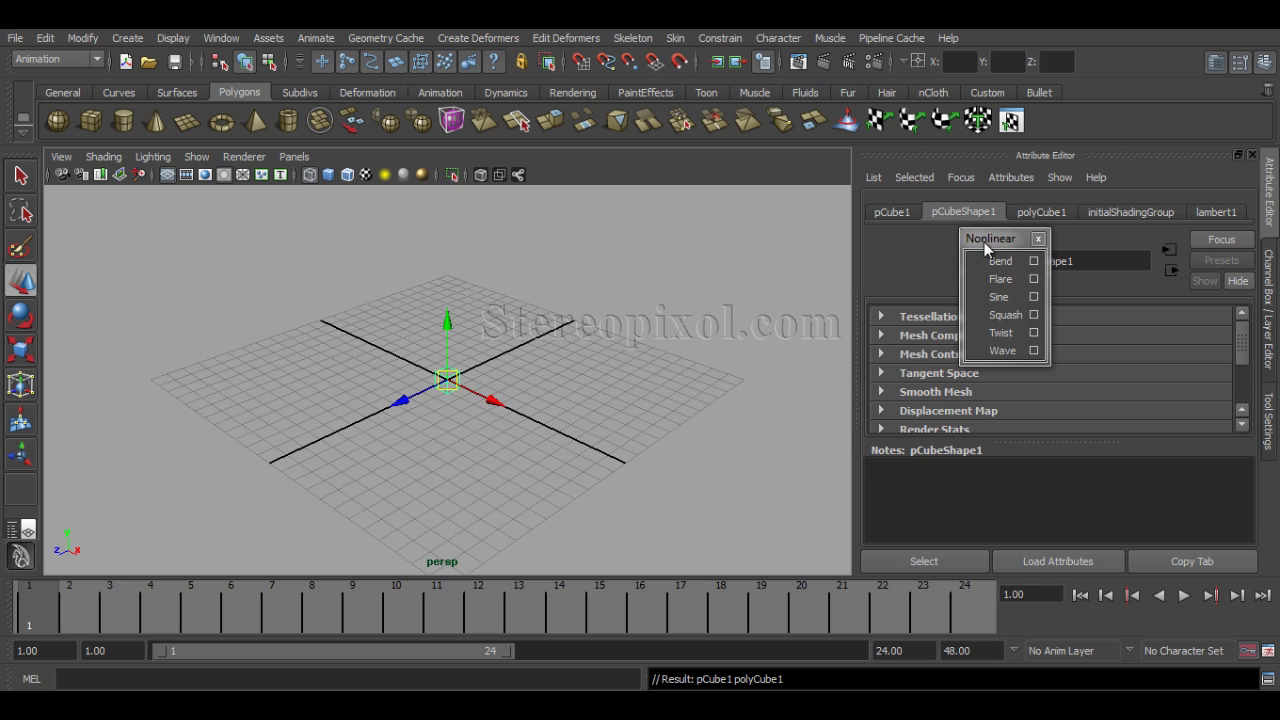
drag(984, 242, 725, 245)
key(ctrl+a)
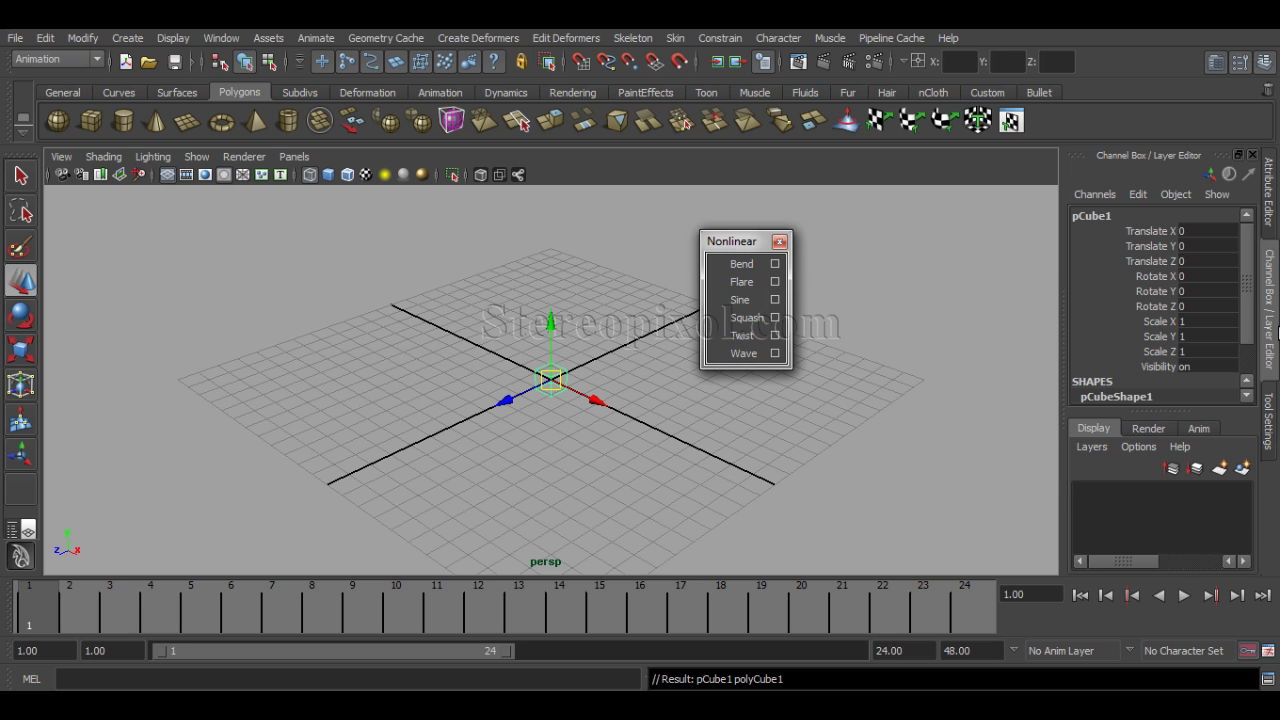
click(1246, 395)
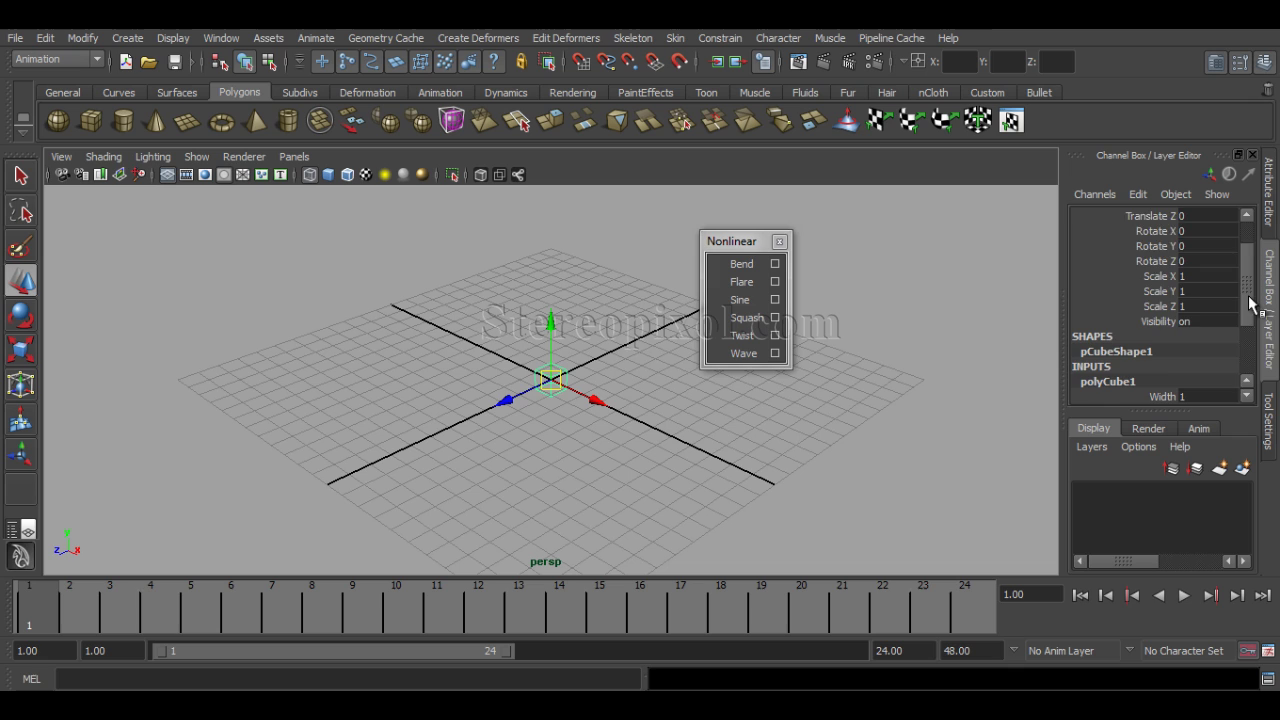
click(1246, 373)
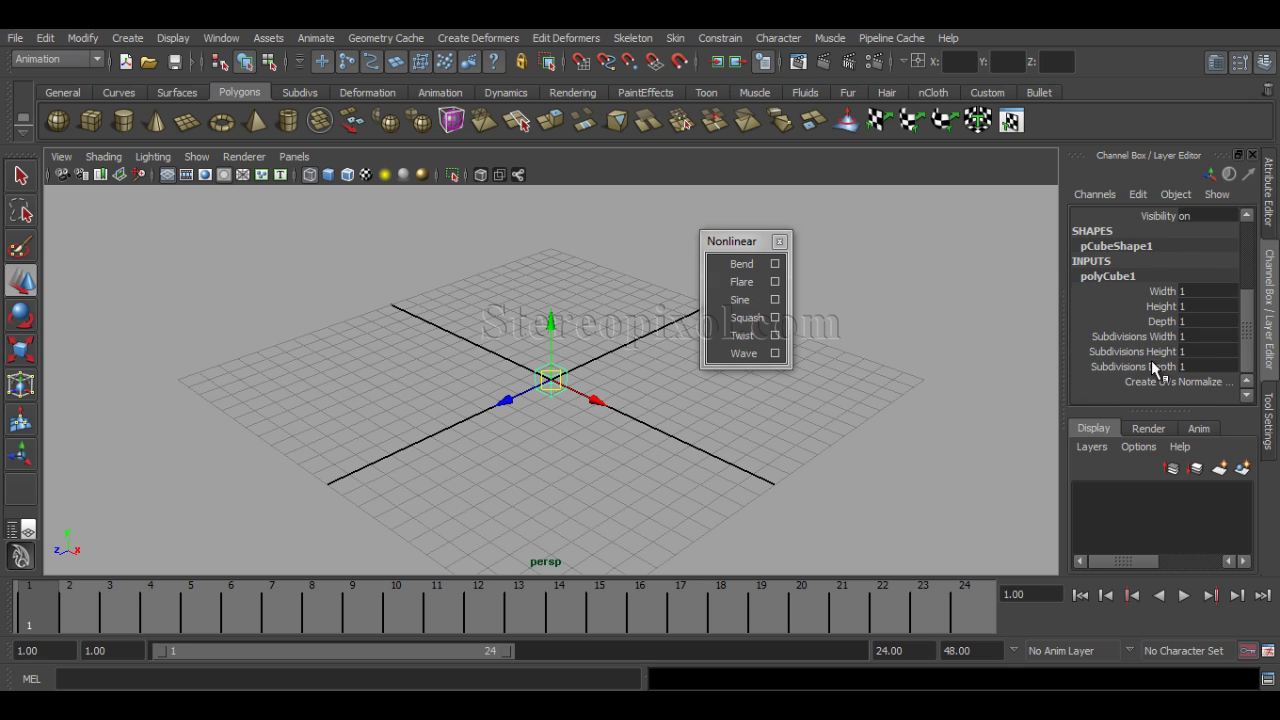
click(1161, 306)
middle_drag(657, 434, 751, 437)
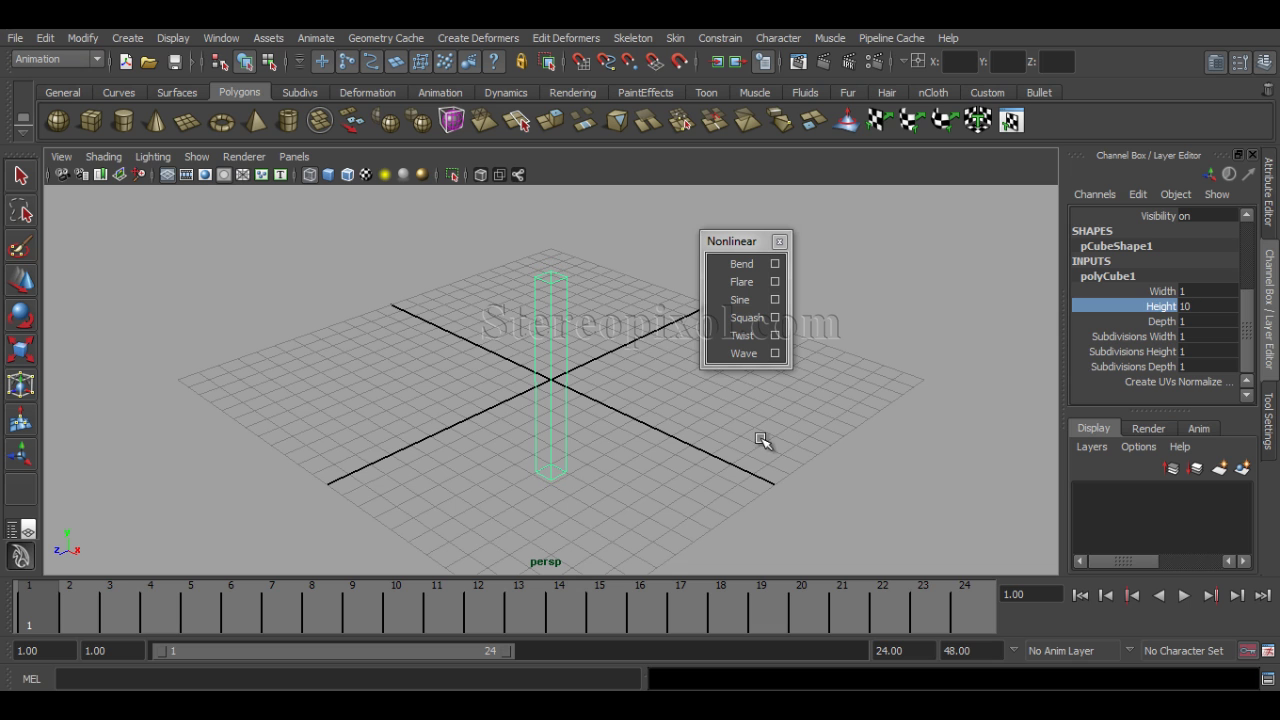
Raise the tall cube to stand on the grid and display it smooth-shaded.
key(w)
drag(548, 327, 554, 228)
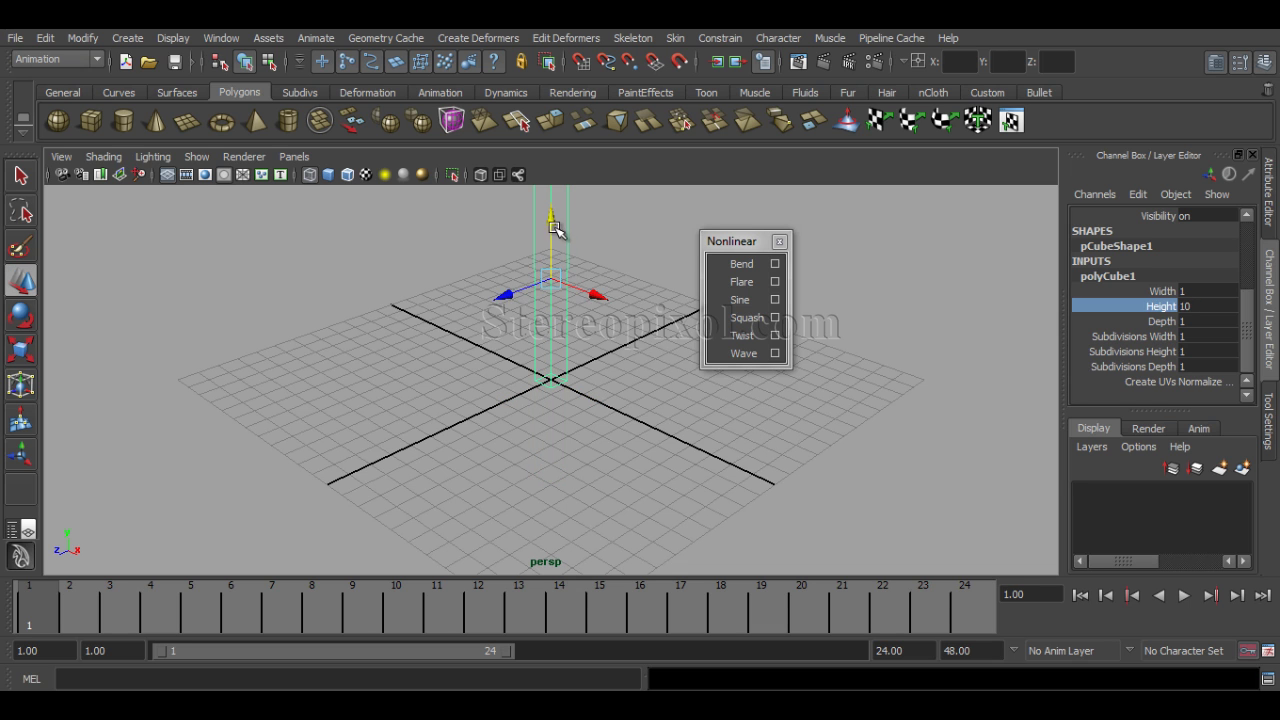
mouse_move(603, 313)
alt+middle_down()
mouse_move(598, 457)
mouse_move(640, 443)
alt+middle_up()
key(5)
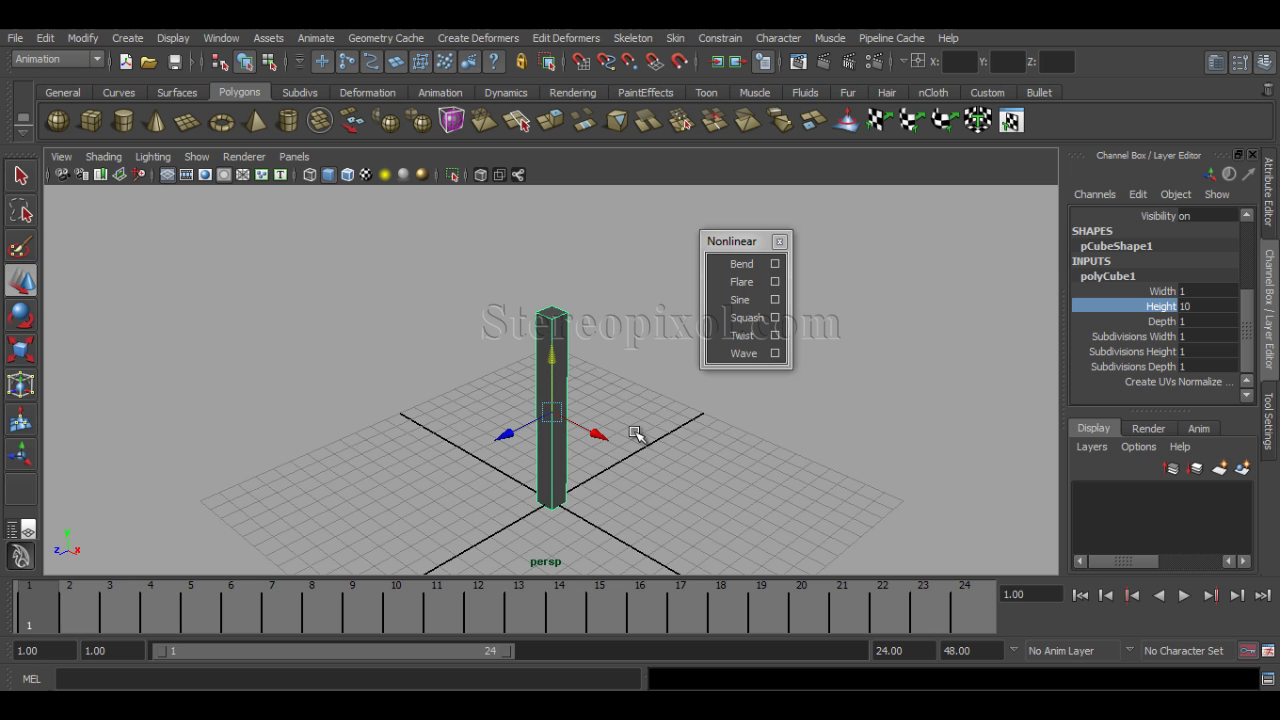
alt+drag(637, 475, 614, 494)
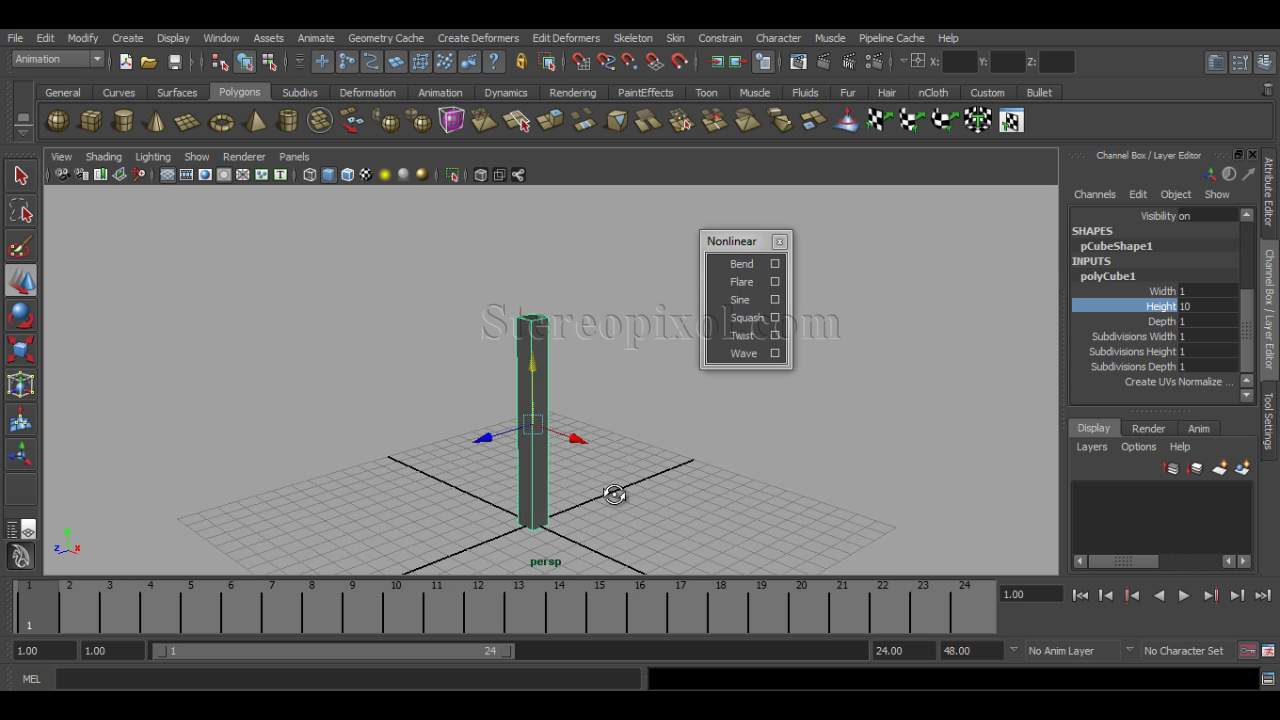
alt+middle_drag(614, 494, 655, 455)
alt+drag(655, 455, 614, 491)
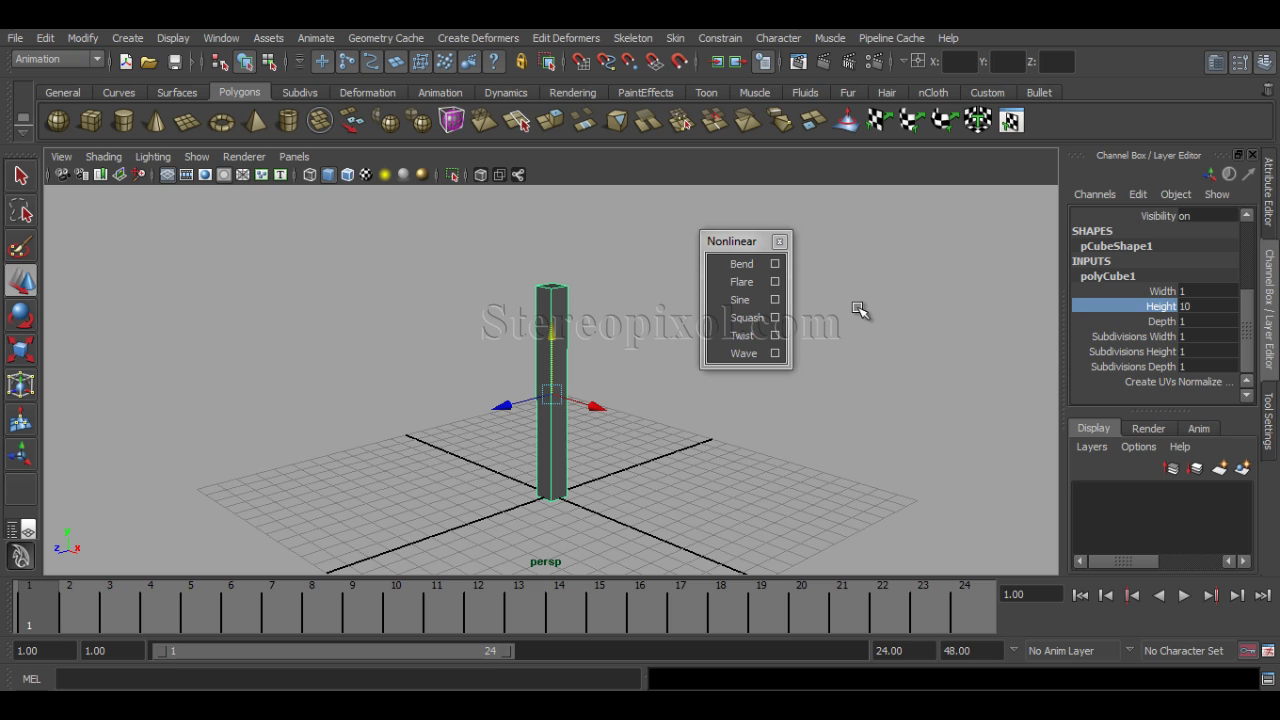
Set polyCube1 Subdivisions Height to 11 to slice the column horizontally.
click(1148, 356)
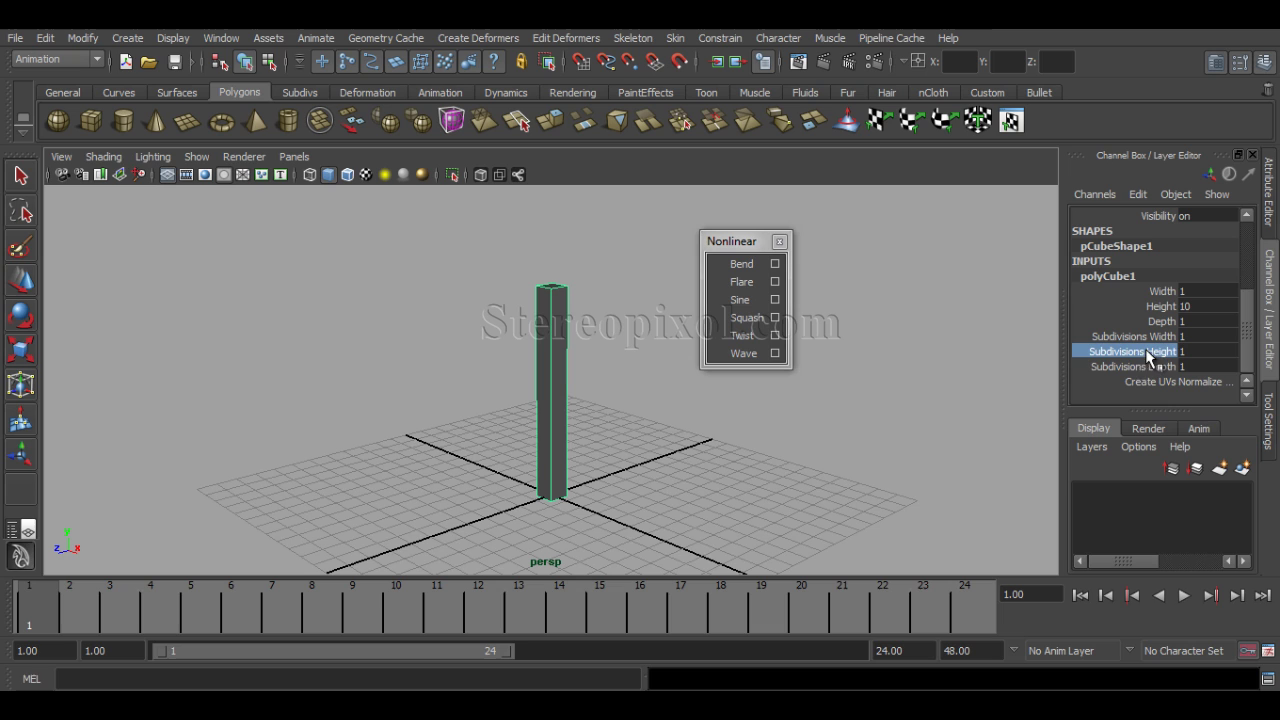
middle_drag(741, 440, 837, 442)
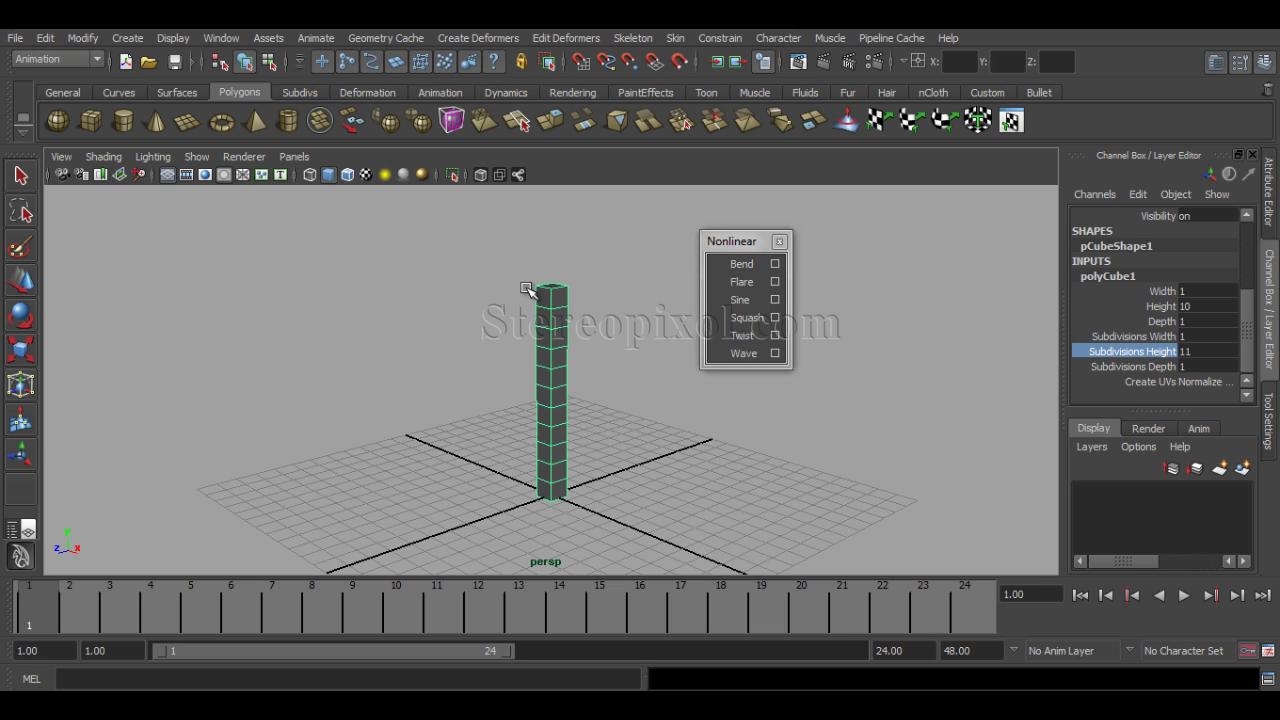
Reset the Flare options to defaults and create flare1 on the column.
click(777, 282)
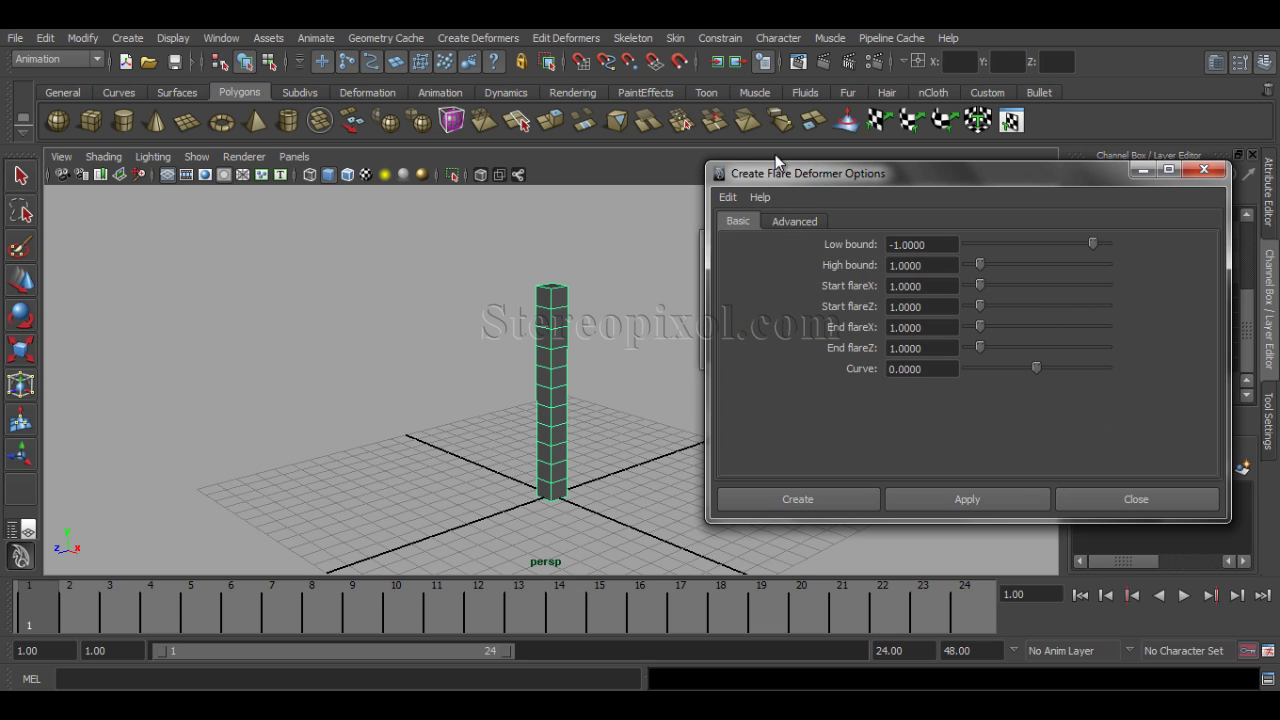
drag(820, 172, 723, 125)
click(631, 149)
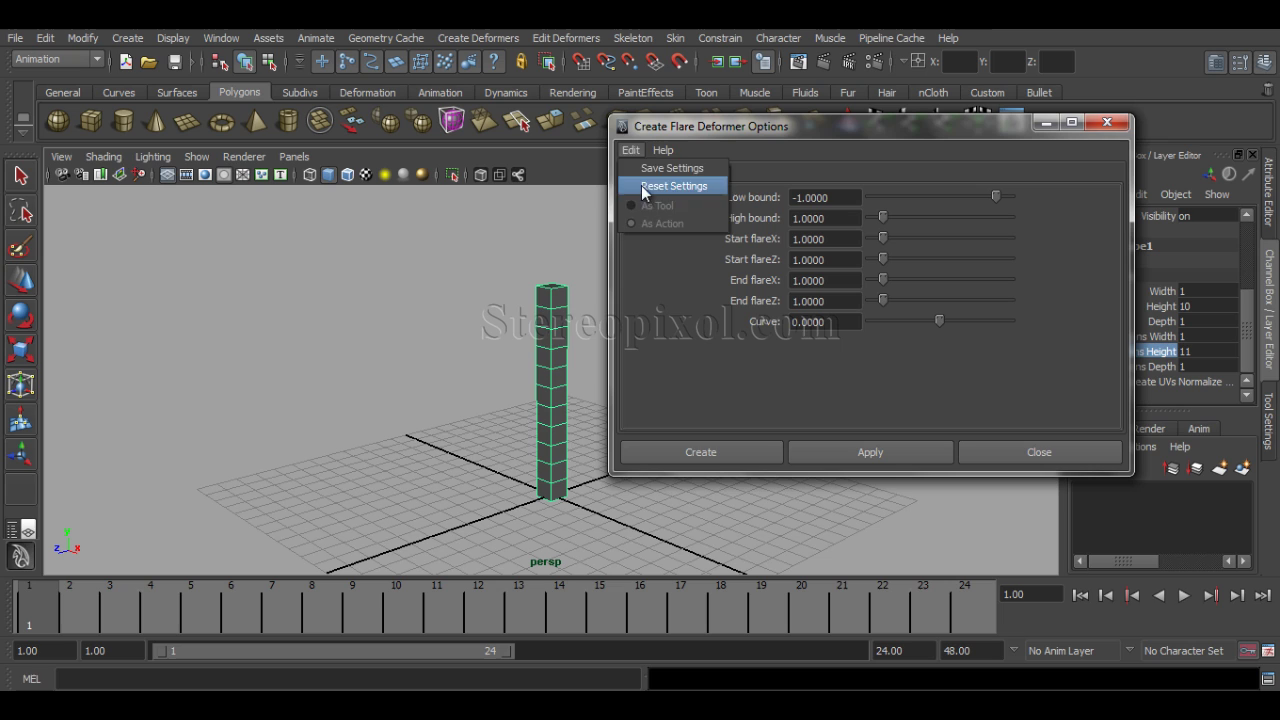
click(641, 186)
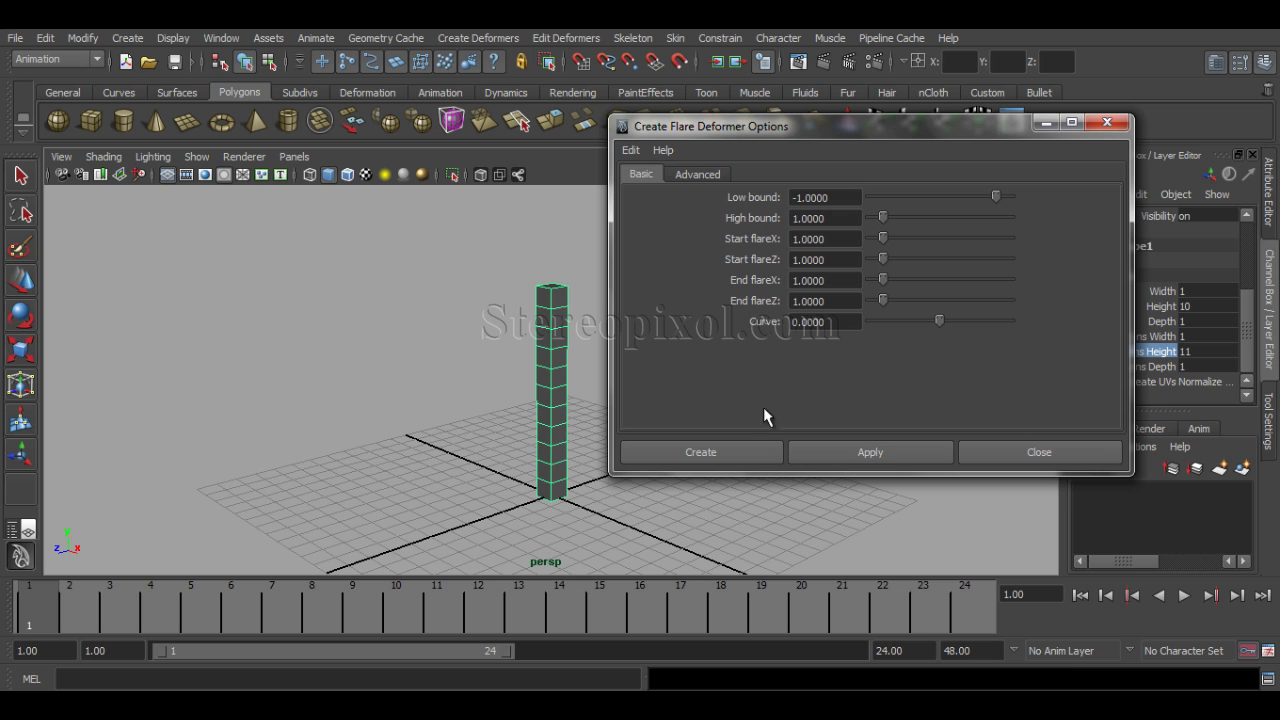
click(739, 453)
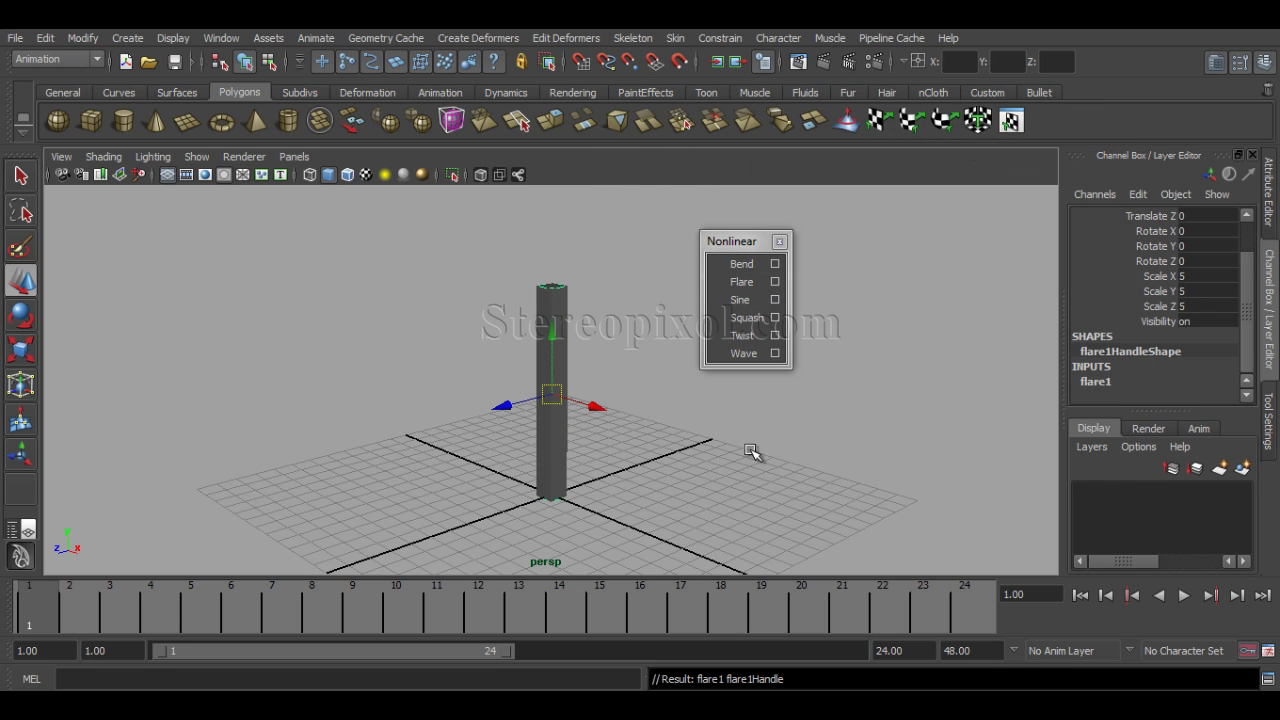
alt+drag(571, 471, 617, 457)
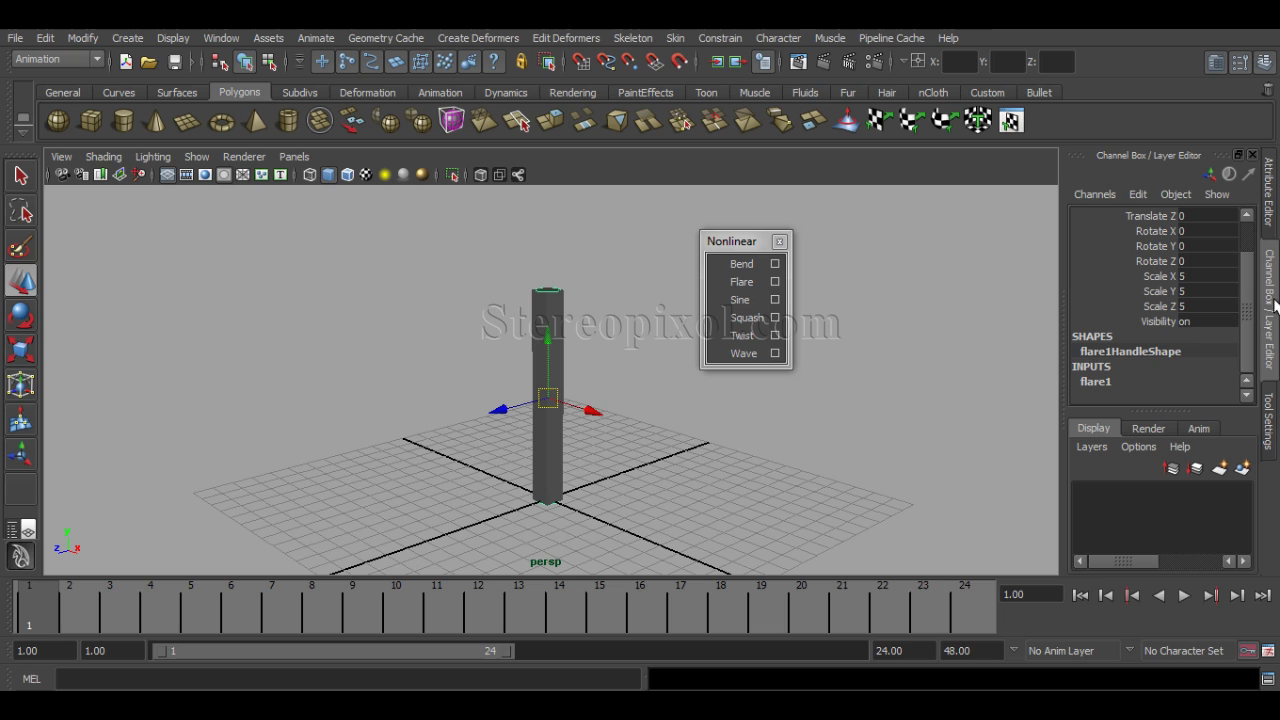
scroll(1256, 250, up, 3)
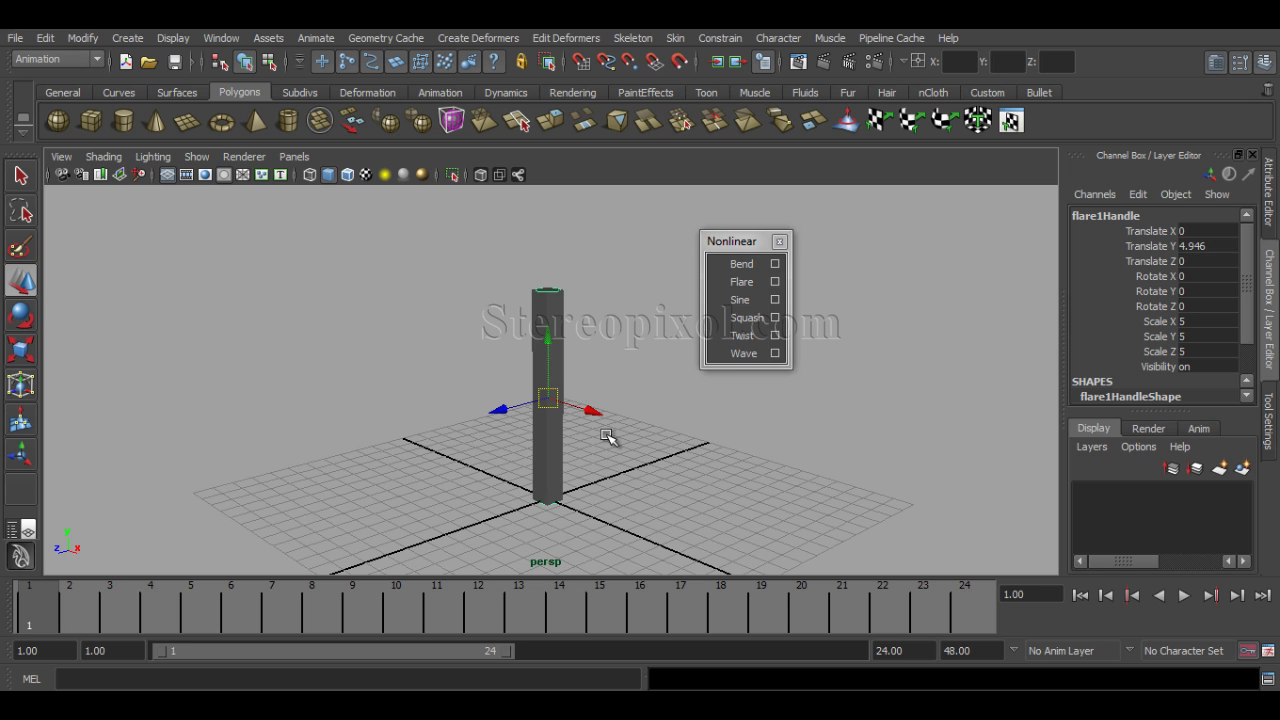
key(4)
mouse_move(594, 506)
alt+mouse_down()
mouse_move(711, 499)
mouse_move(562, 488)
mouse_move(608, 488)
alt+mouse_up()
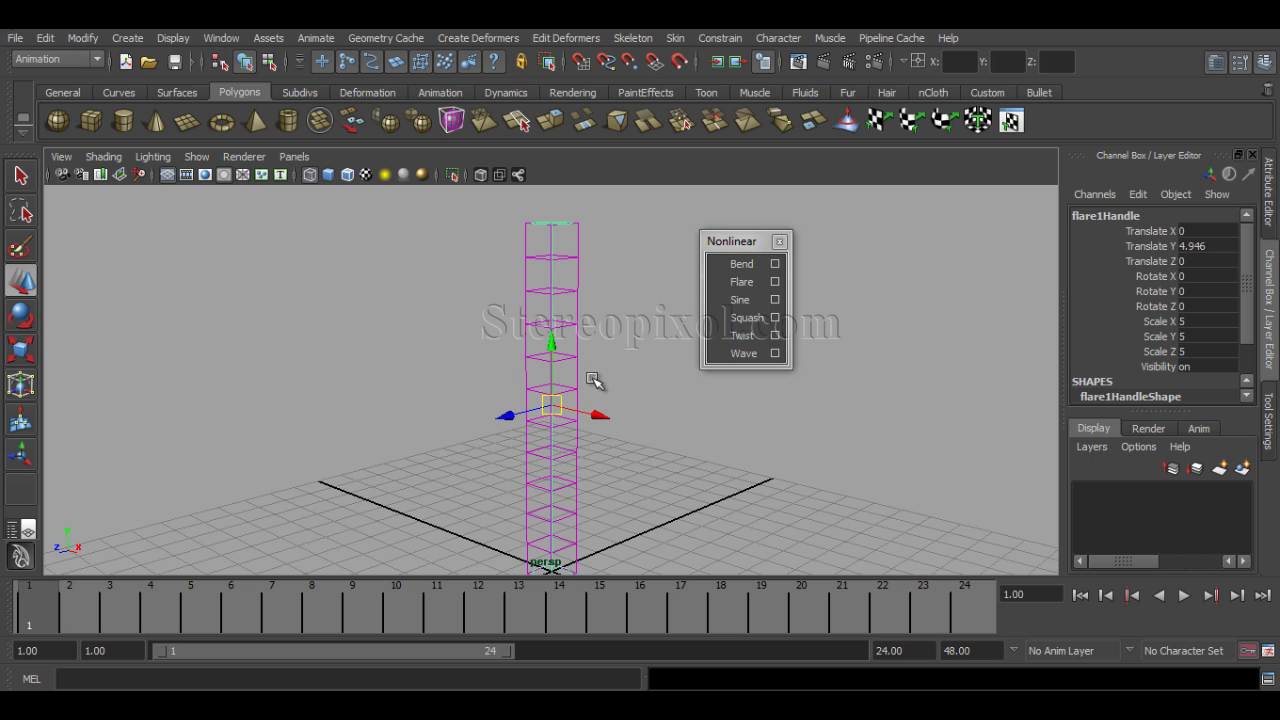
alt+drag(597, 383, 580, 451)
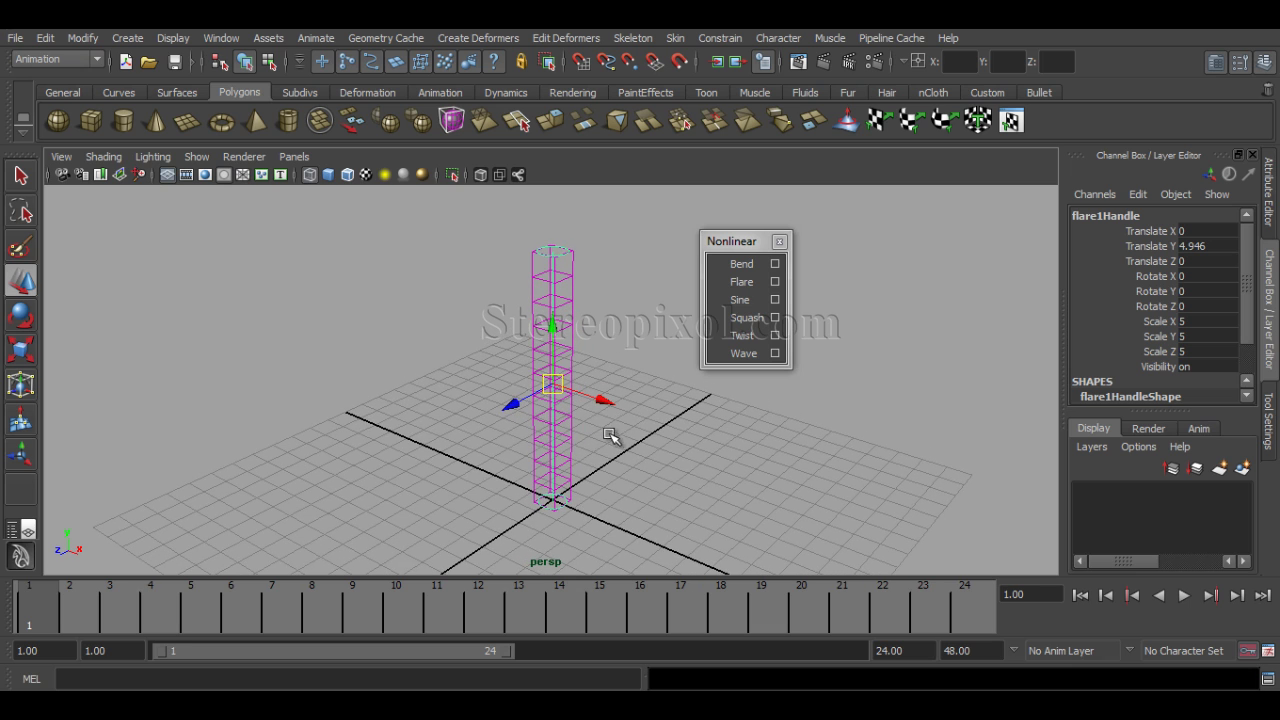
alt+drag(608, 434, 614, 434)
key(5)
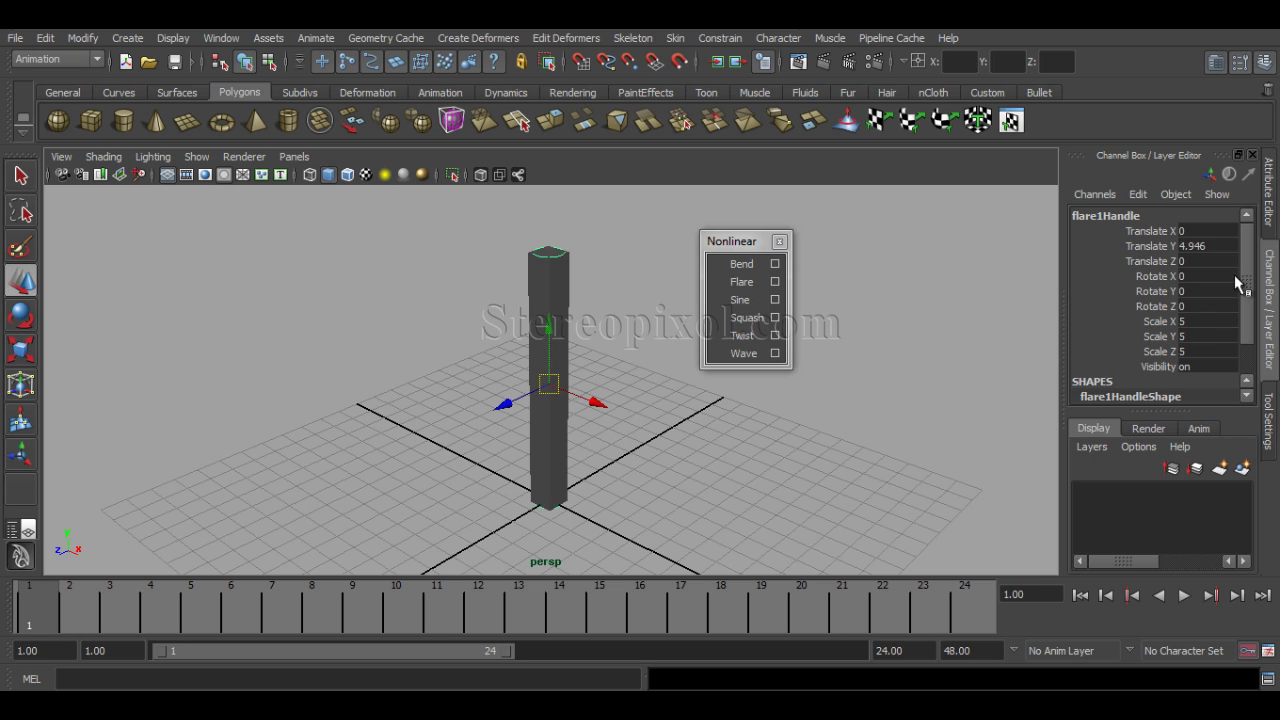
Scroll the Channel Box to show flare1's Envelope through High Bound attributes.
scroll(1249, 279, down, 3)
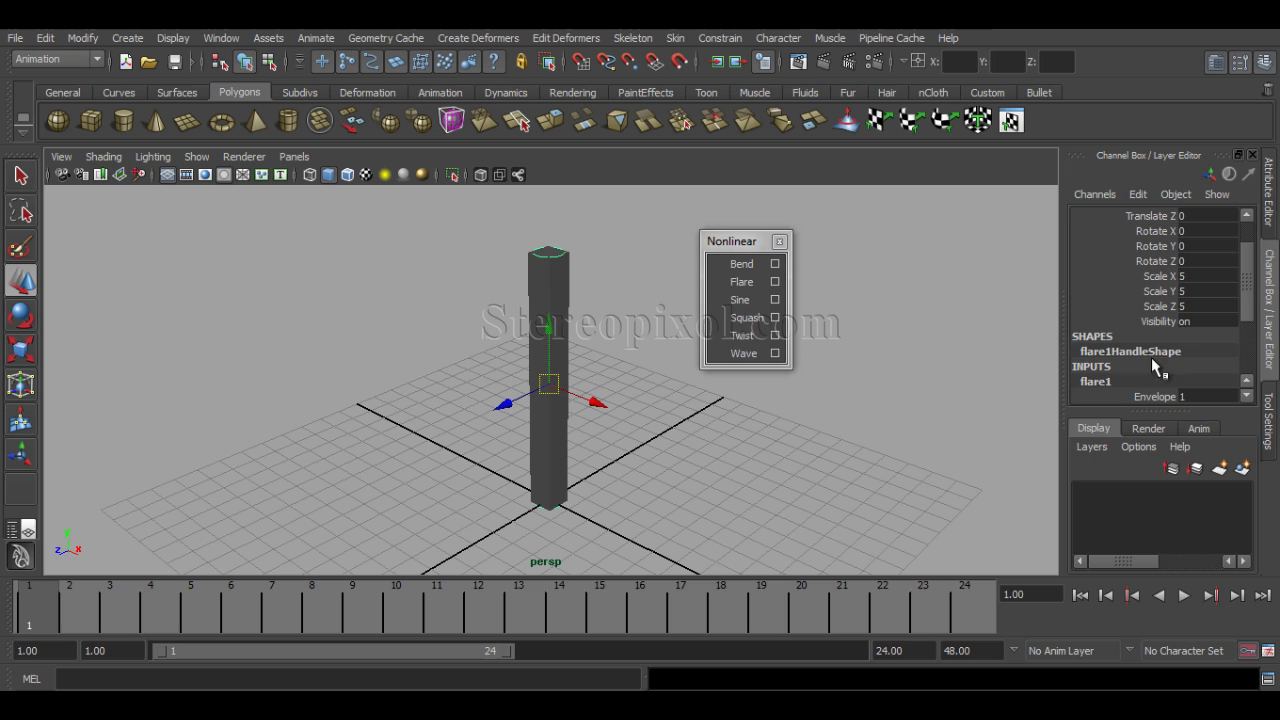
scroll(1240, 291, down, 5)
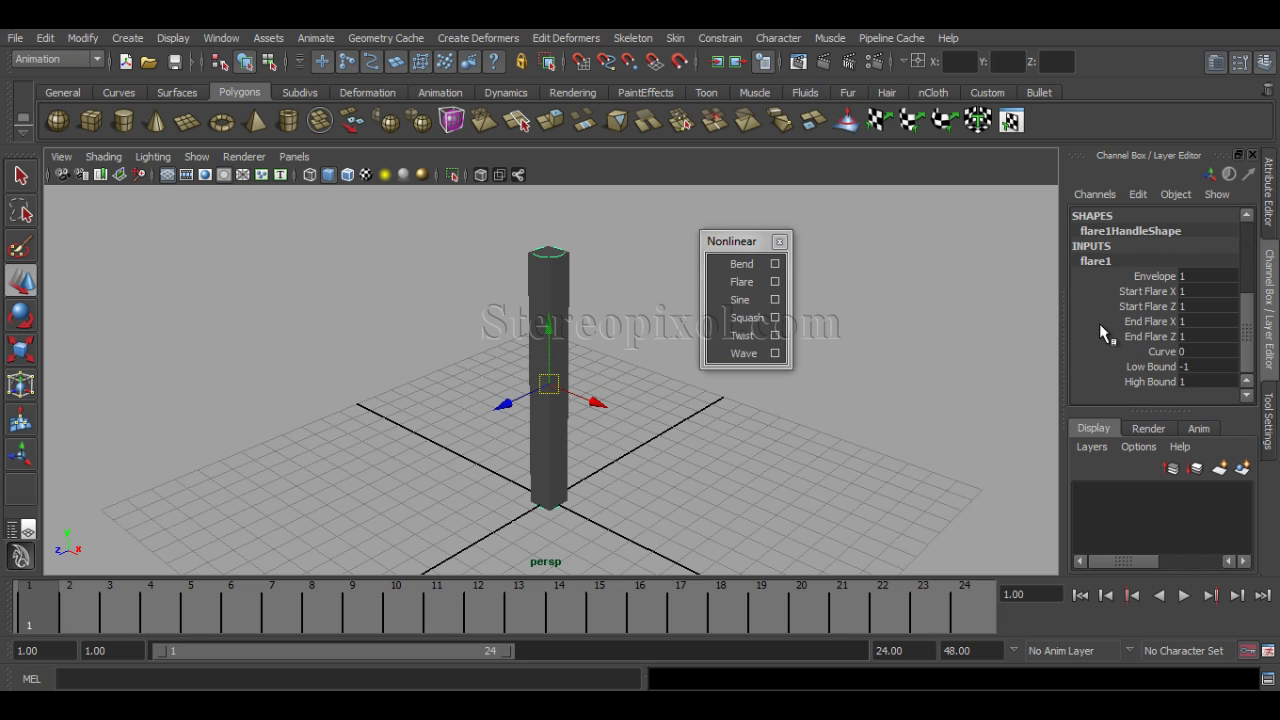
Set flare1 Start Flare X to 6.6, widening the base into a wedge.
click(1150, 294)
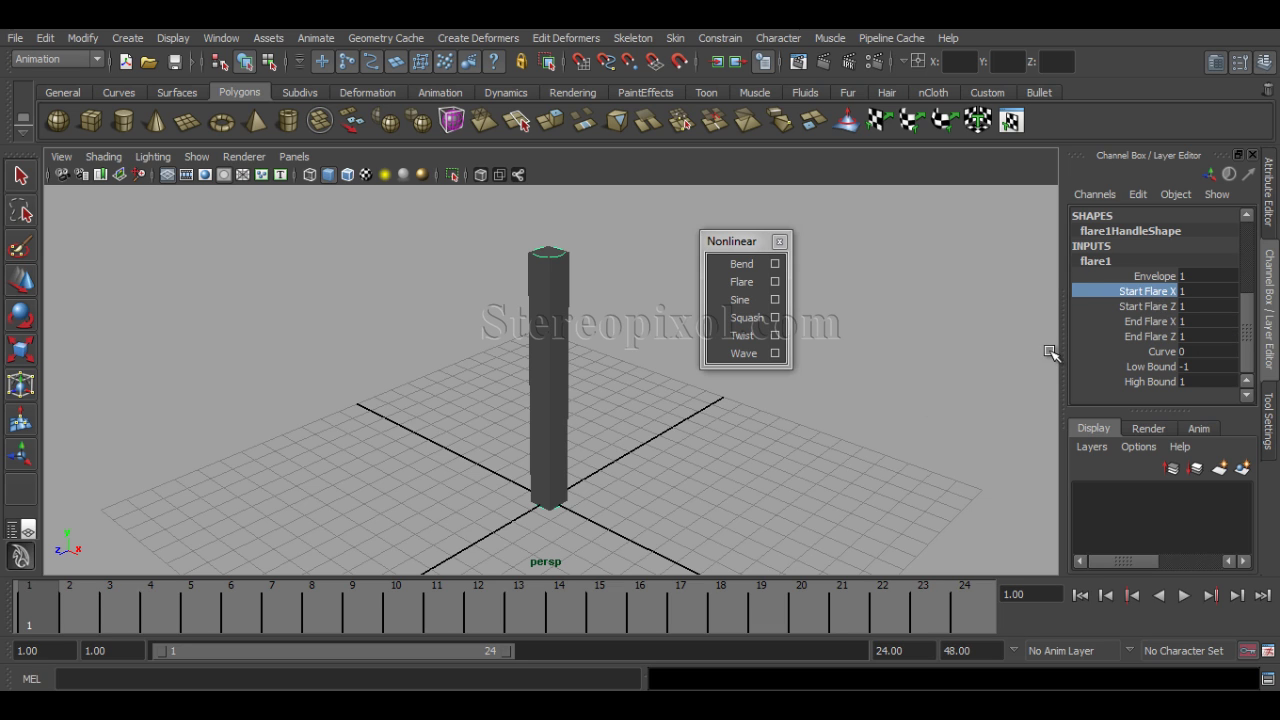
middle_drag(857, 423, 860, 424)
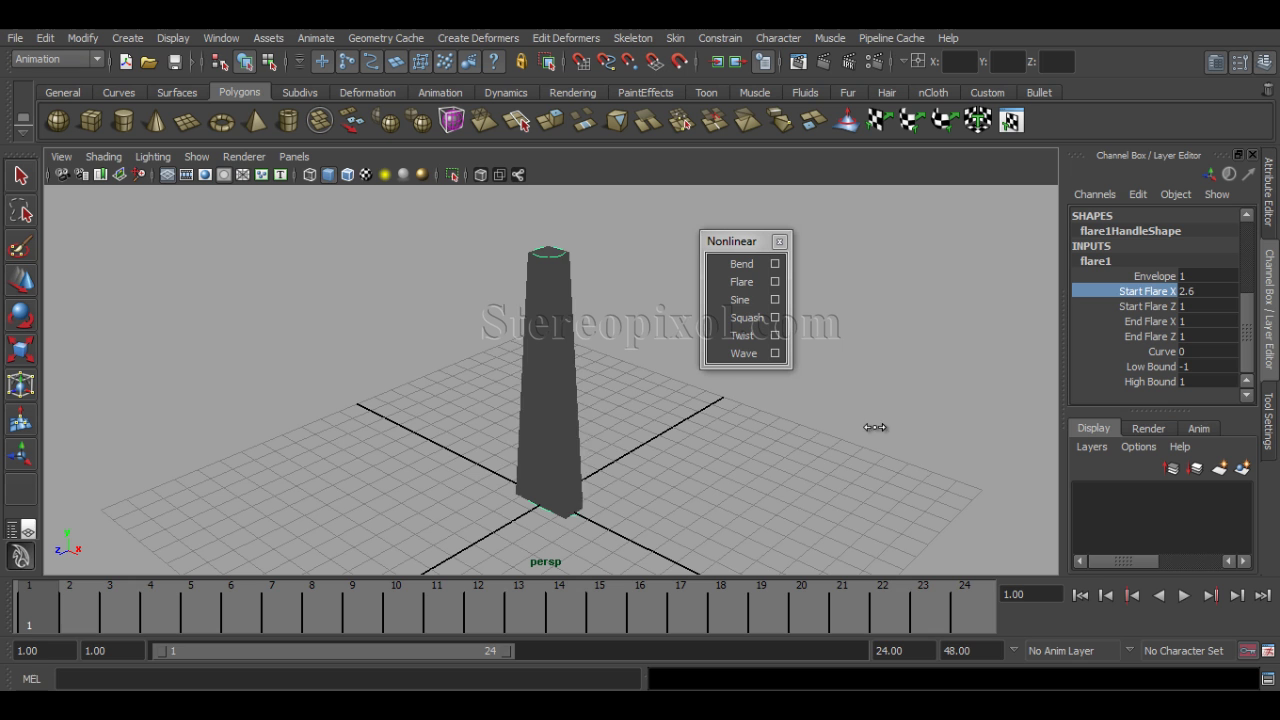
middle_drag(875, 427, 908, 432)
alt+drag(803, 468, 689, 476)
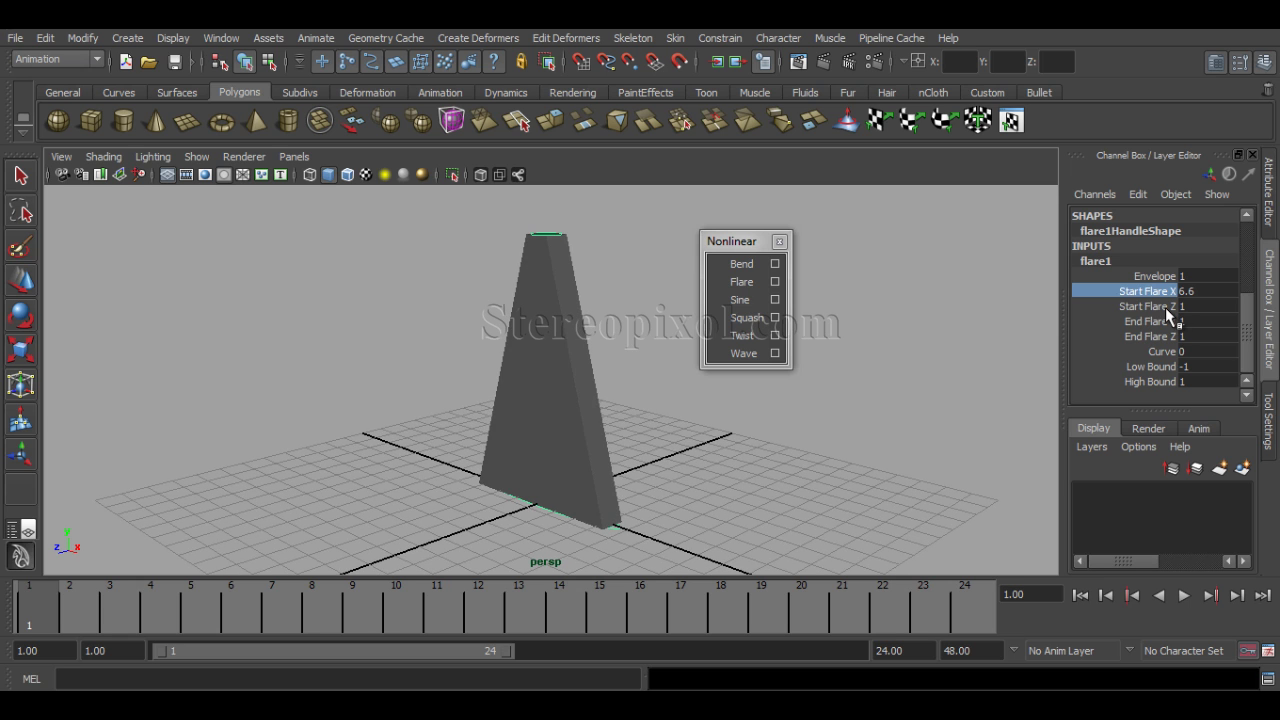
alt+drag(757, 409, 638, 438)
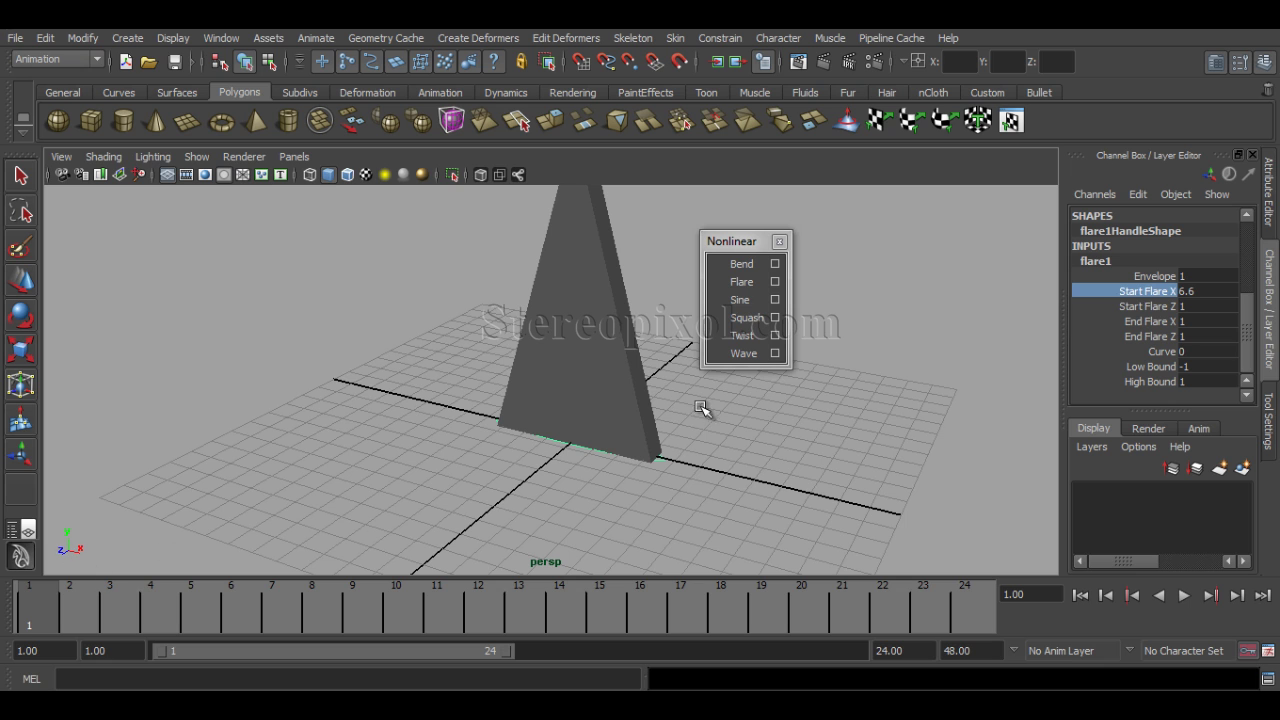
key(w)
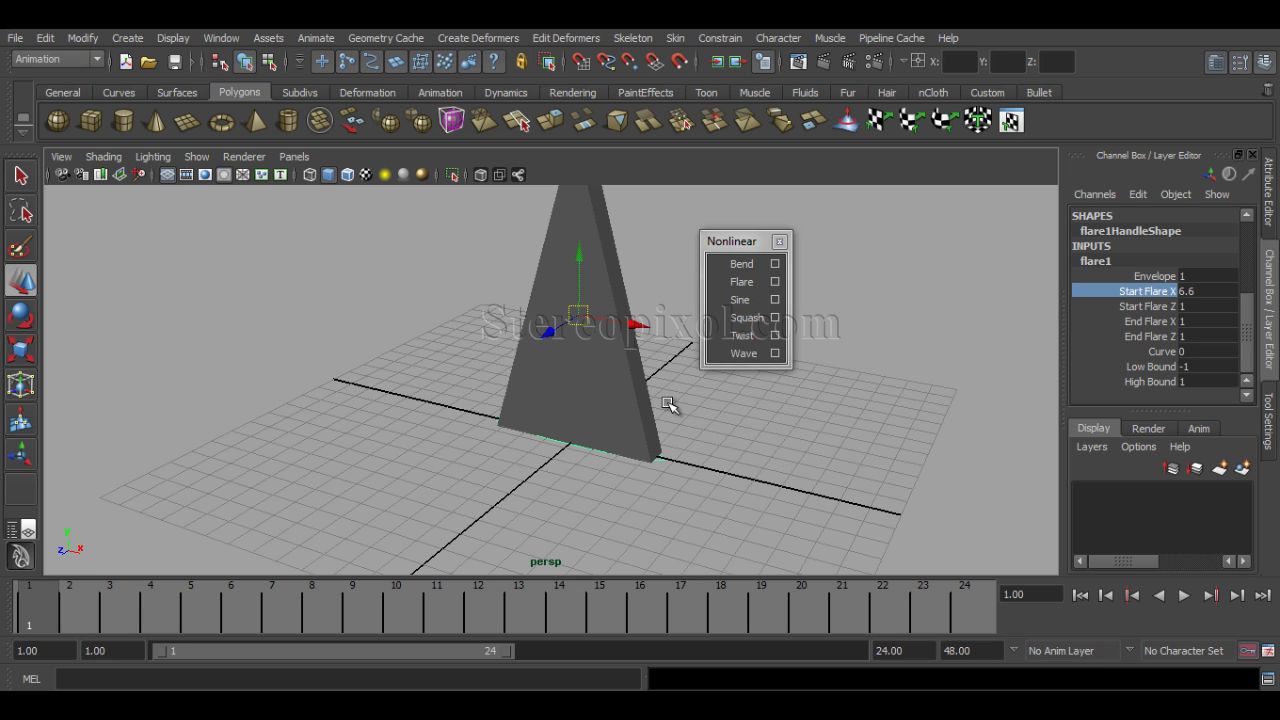
alt+drag(669, 404, 626, 471)
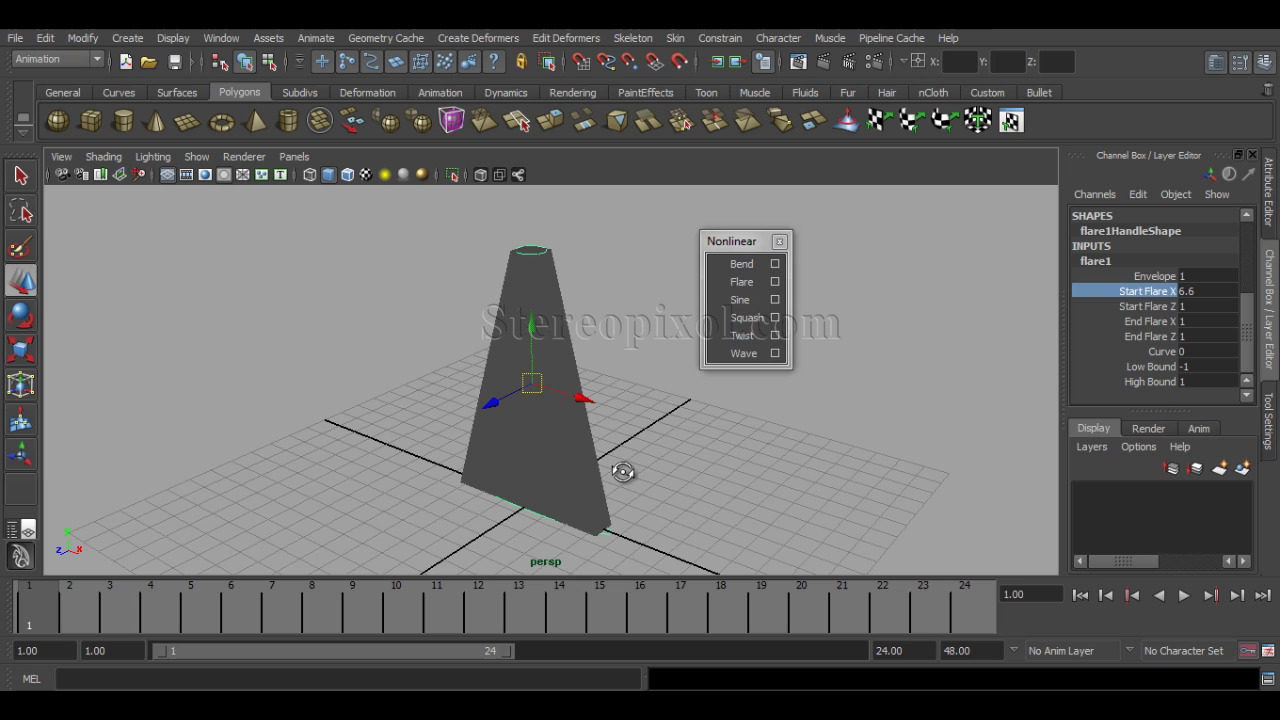
Set Start Flare Z to 6.9 and inspect the resulting four-sided pyramid.
click(1152, 306)
middle_drag(751, 446, 805, 453)
alt+drag(805, 455, 766, 494)
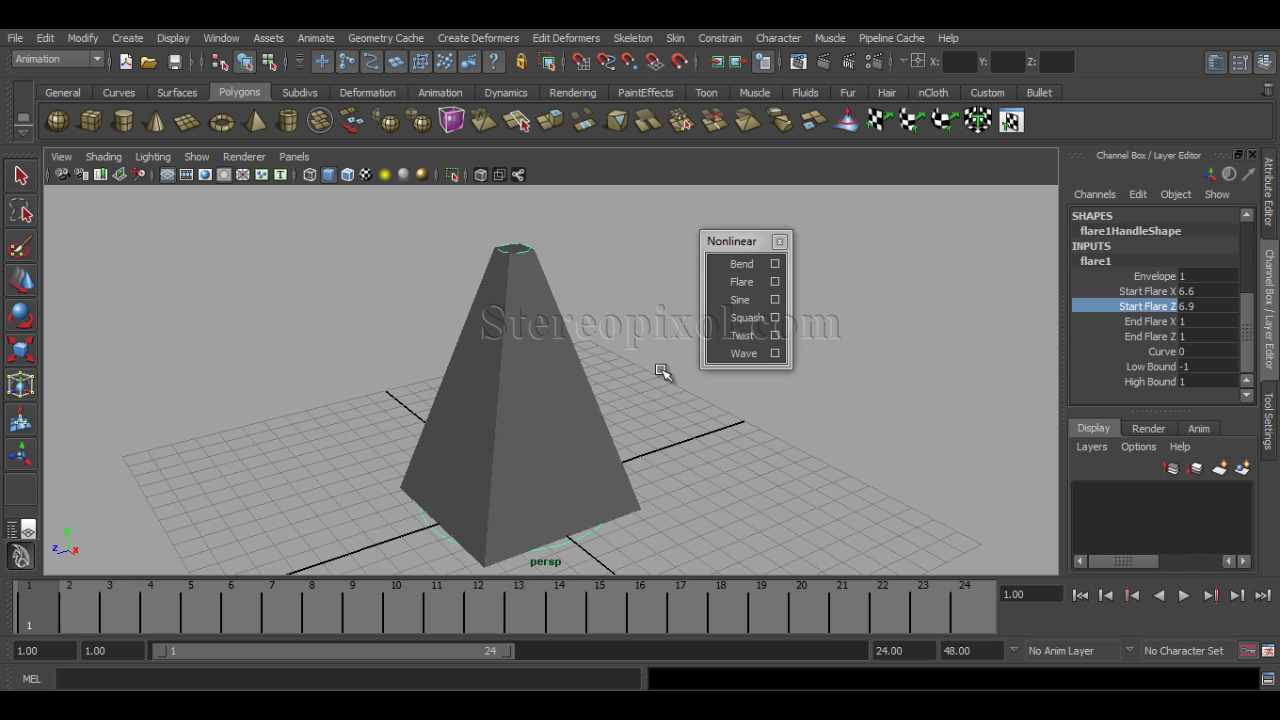
alt+drag(597, 437, 683, 440)
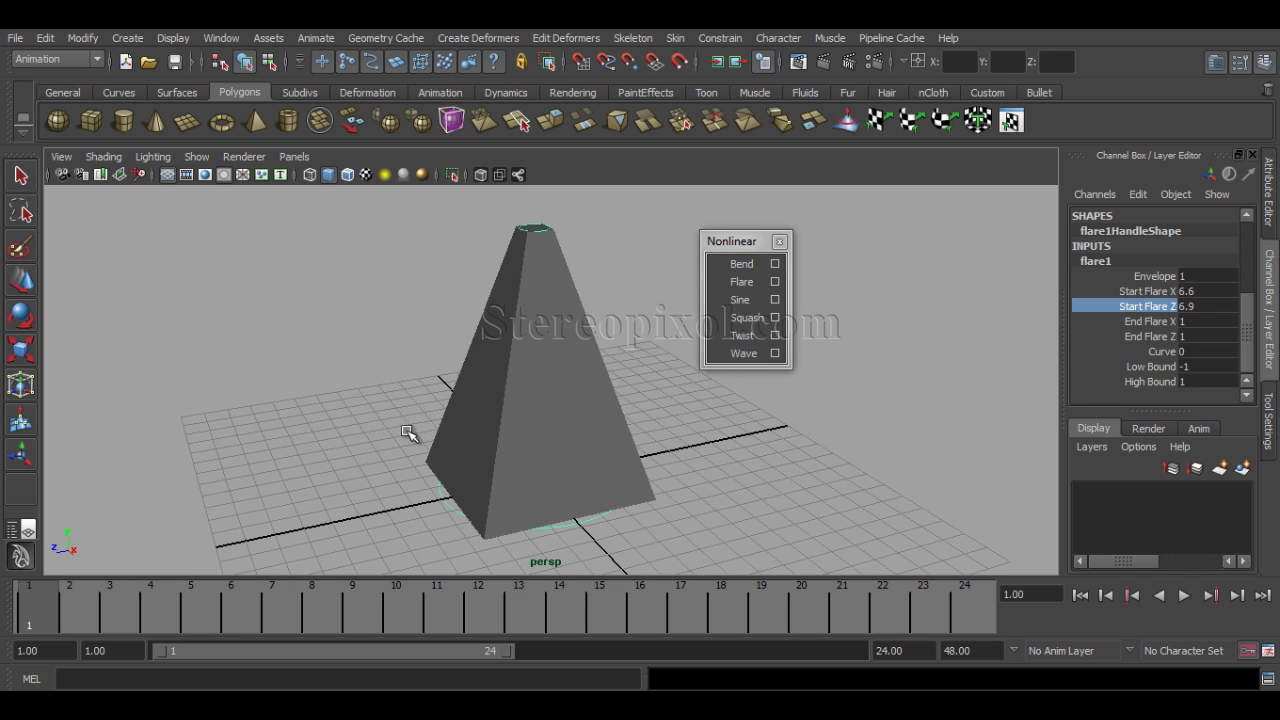
alt+drag(561, 477, 474, 438)
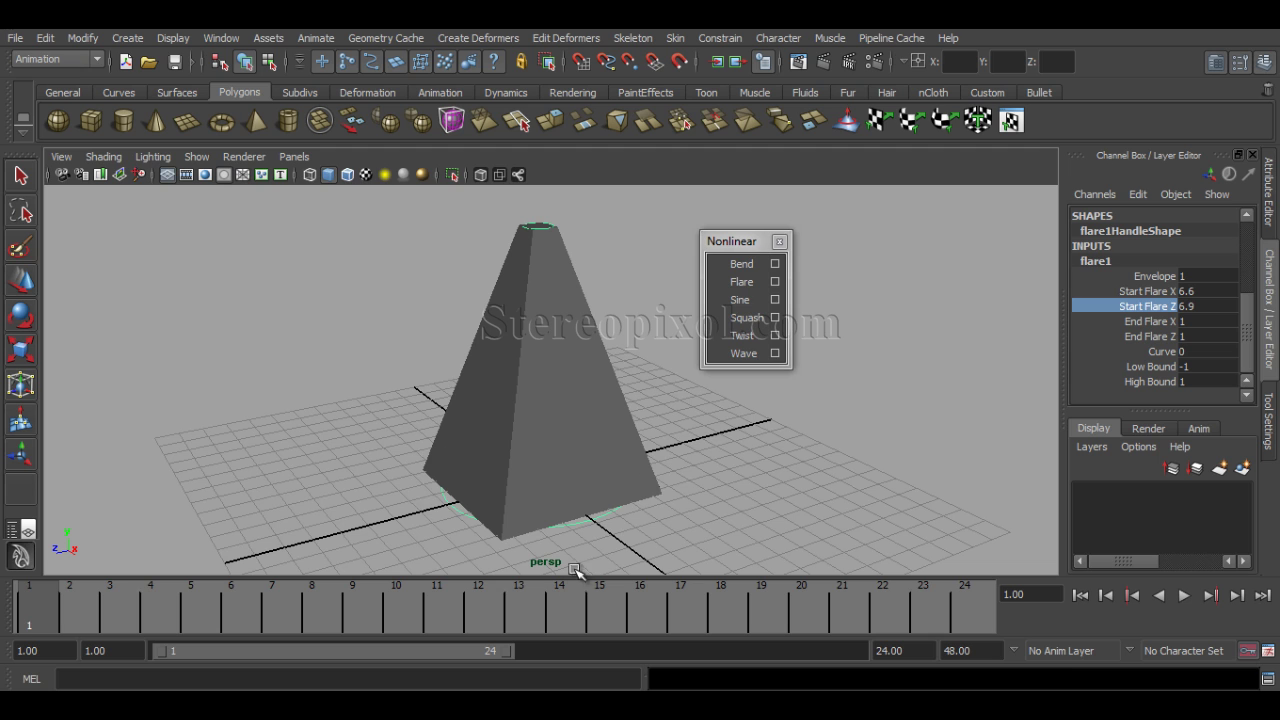
alt+drag(500, 456, 527, 456)
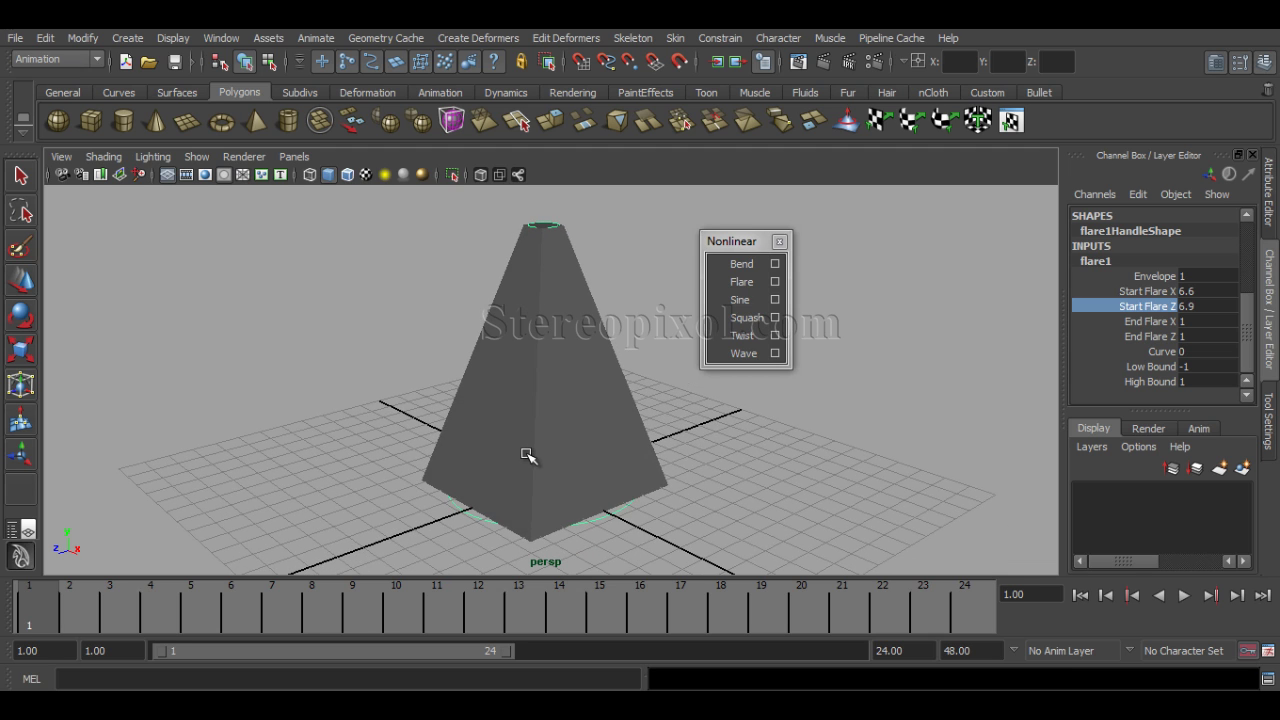
Adjust End Flare X, trying 4.3 before settling at 3.3 for a wider top.
click(1150, 322)
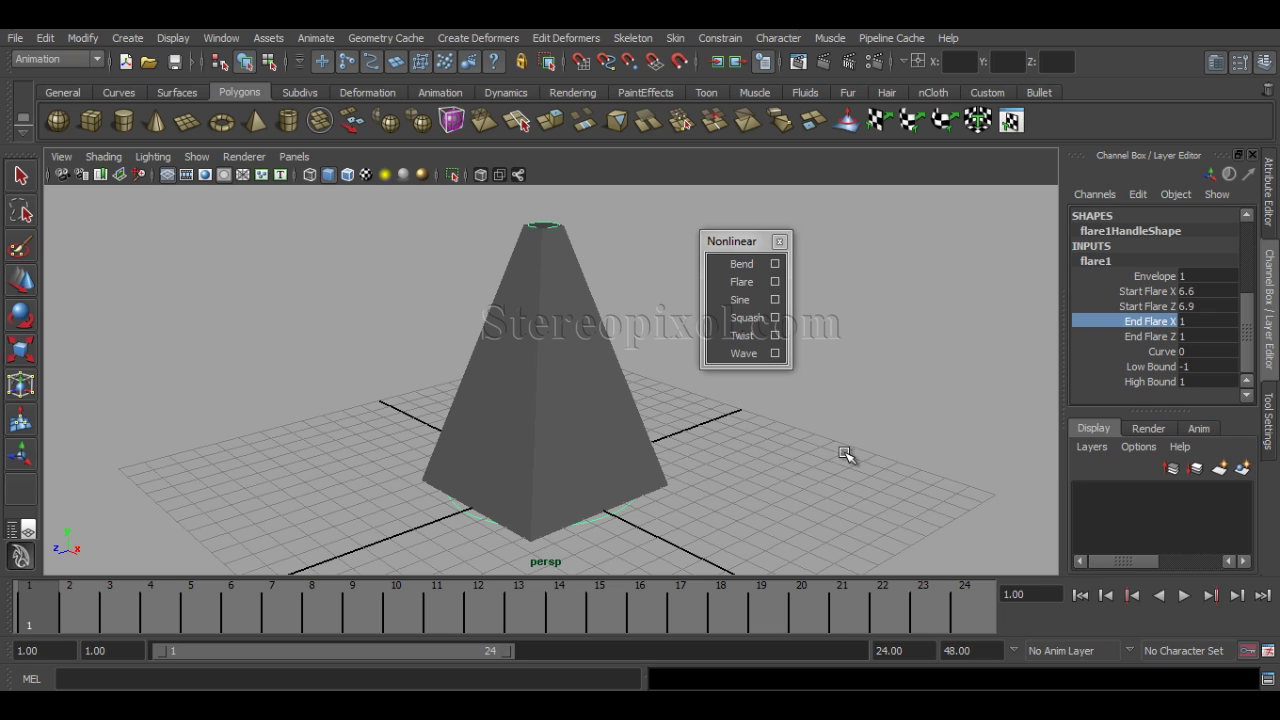
middle_drag(846, 456, 880, 456)
key(ctrl+z)
alt+drag(831, 460, 817, 497)
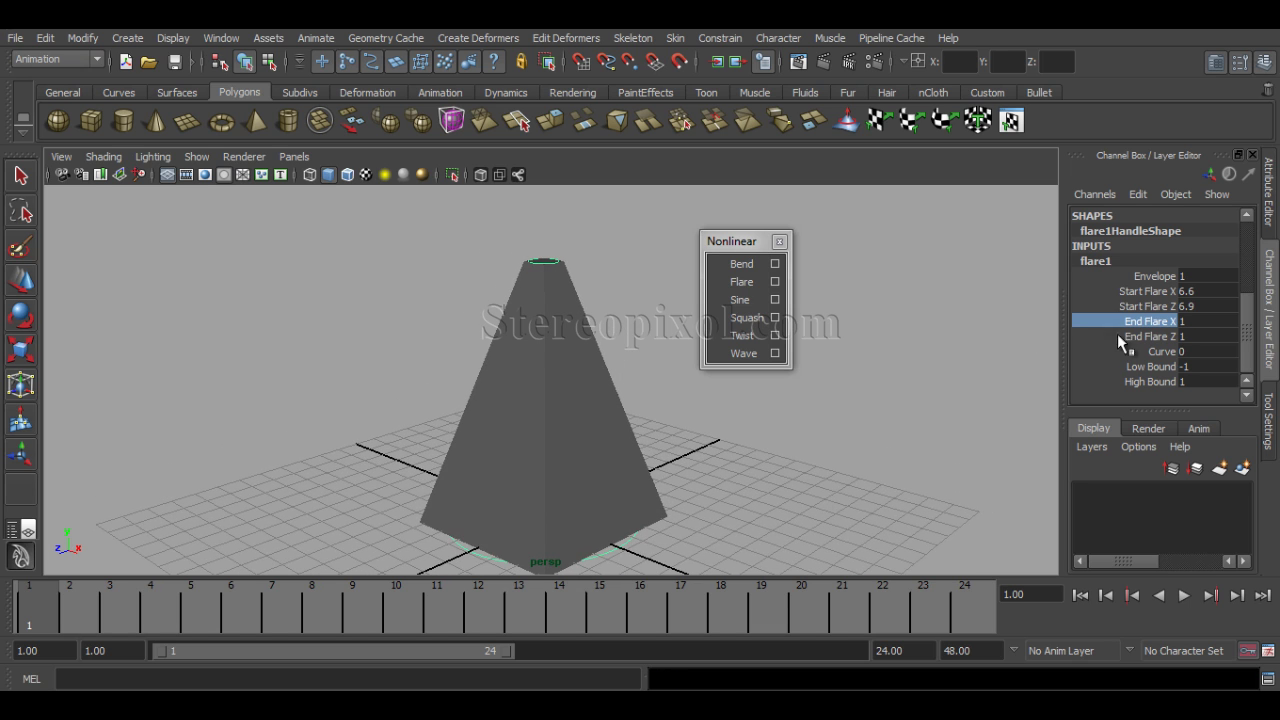
middle_drag(804, 491, 824, 501)
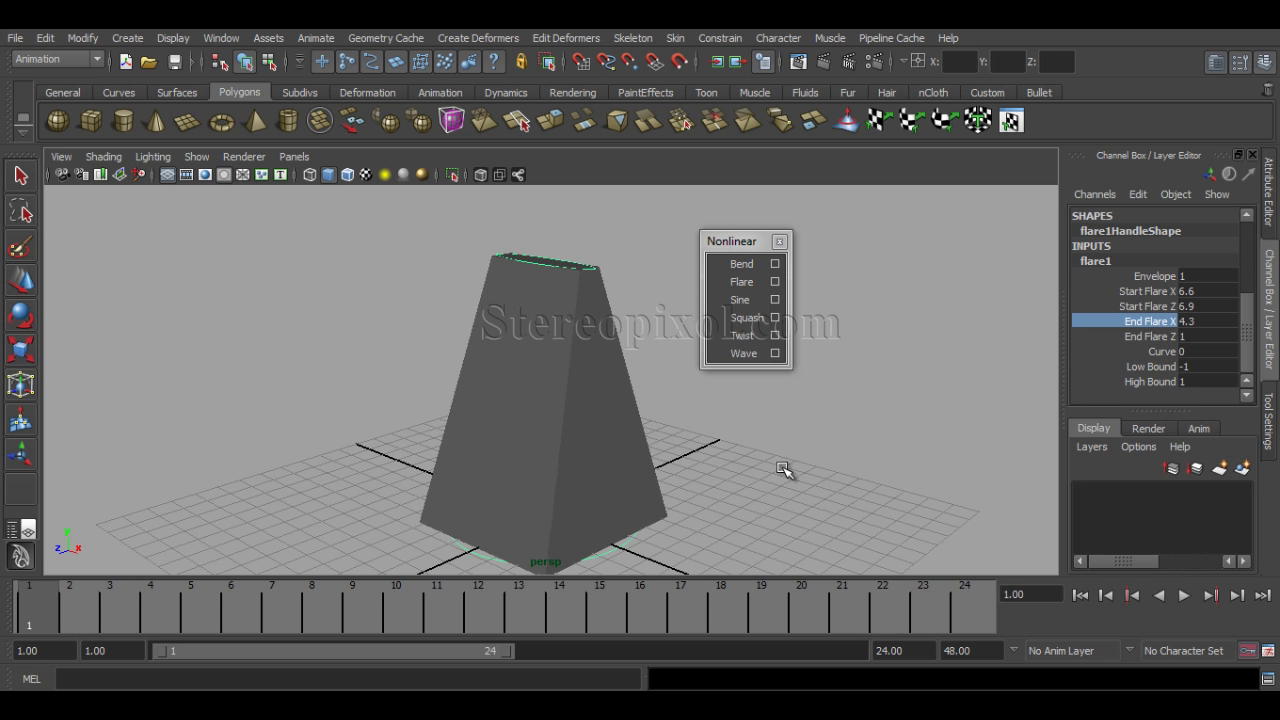
mouse_move(786, 469)
alt+mouse_down()
mouse_move(757, 506)
mouse_move(781, 487)
alt+mouse_up()
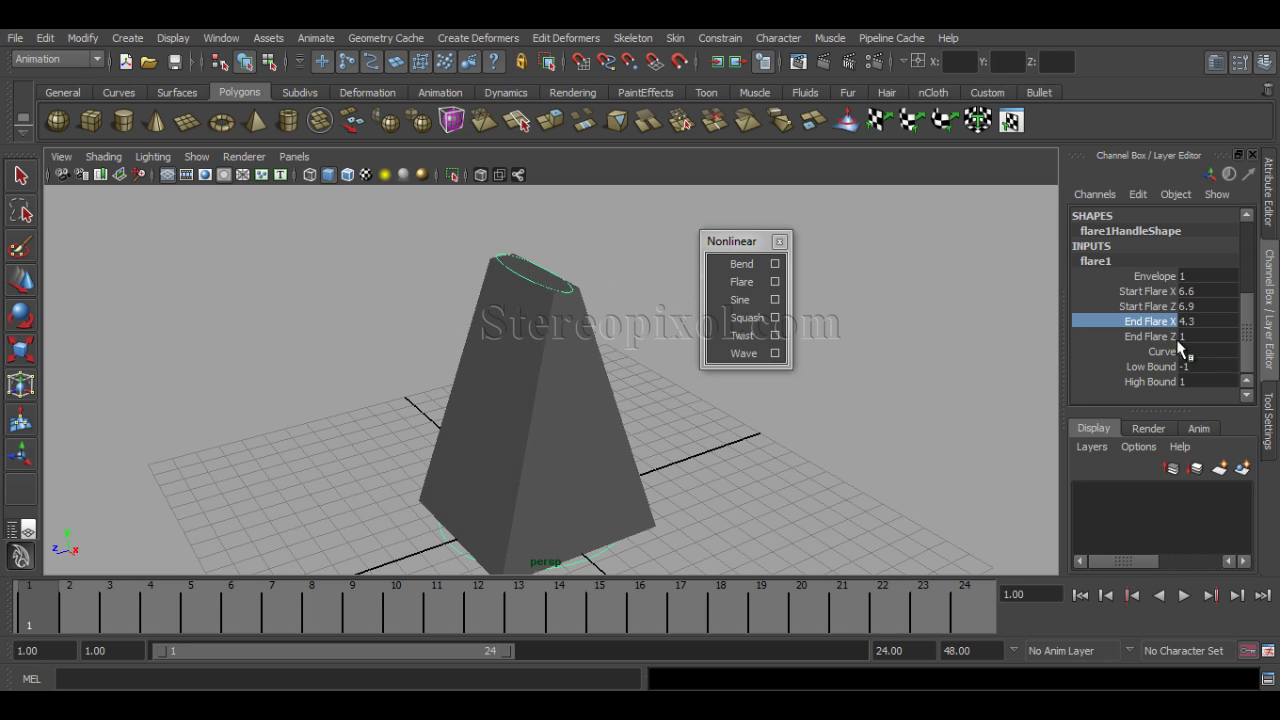
middle_drag(1006, 417, 992, 415)
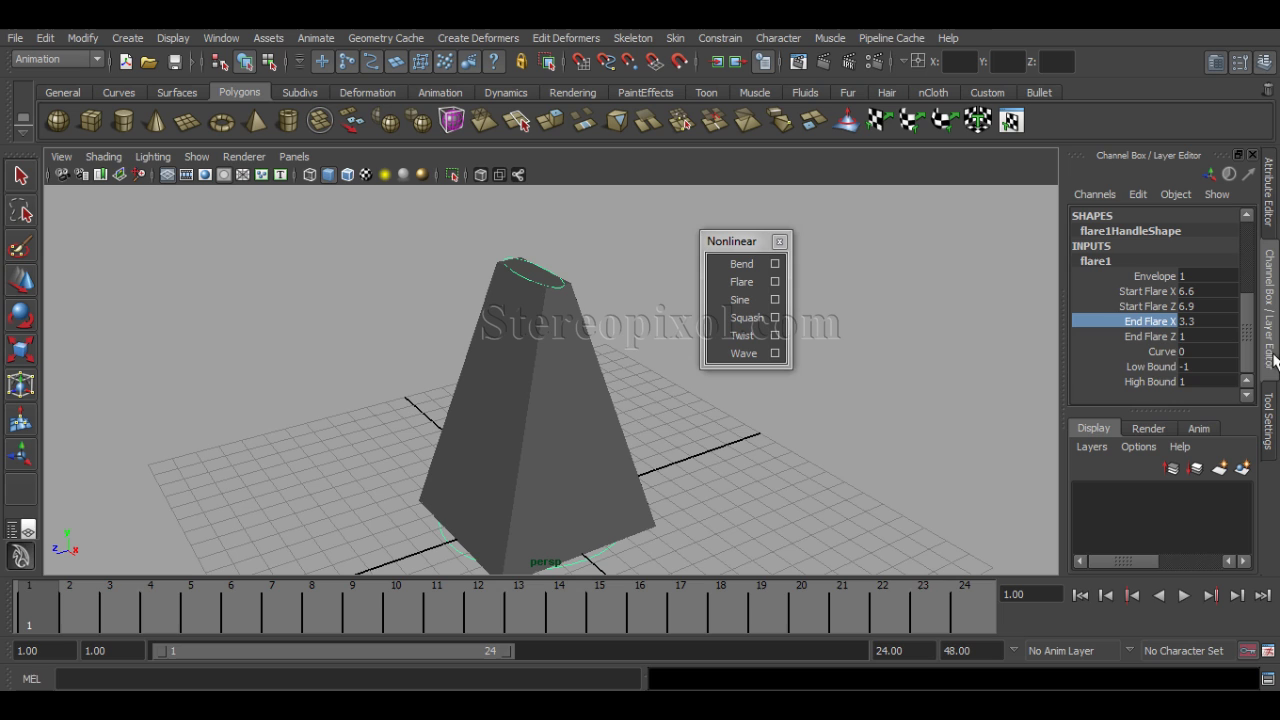
Try positive Curve values, then pinch the sides inward with Curve at -0.7.
click(1158, 353)
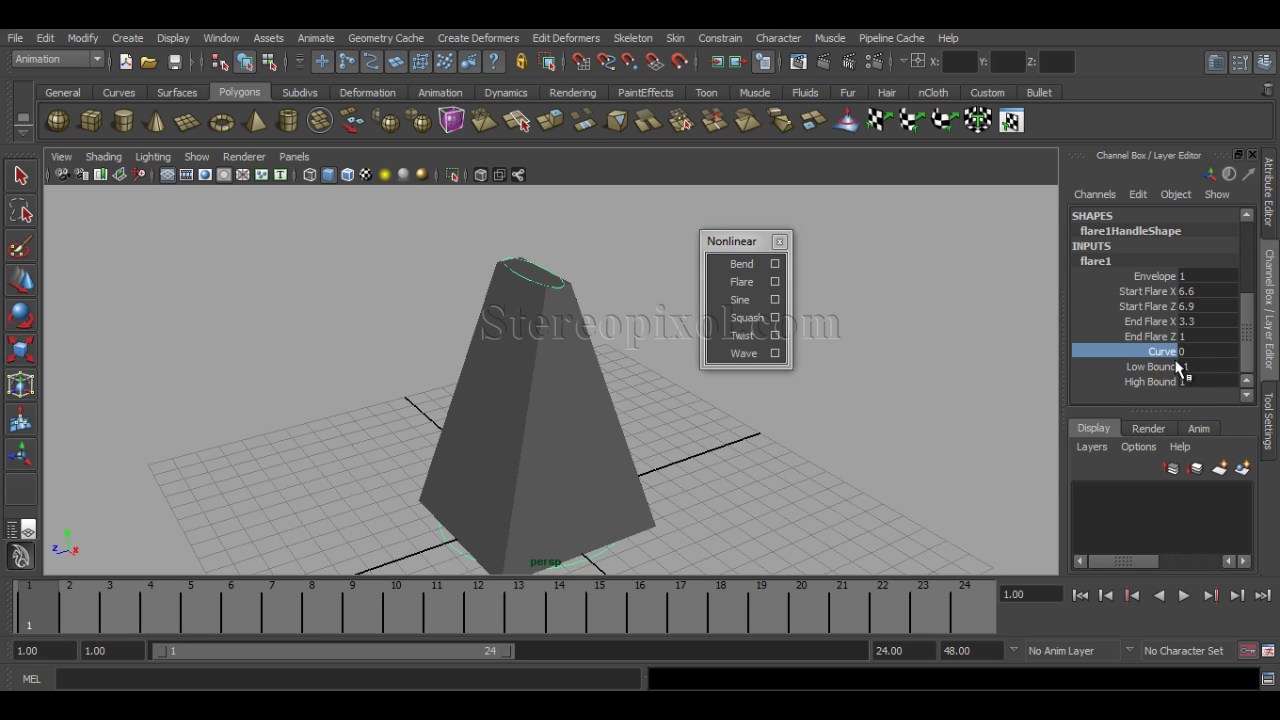
mouse_move(740, 460)
alt+mouse_down()
mouse_move(783, 449)
mouse_move(805, 477)
mouse_move(811, 443)
mouse_move(742, 454)
alt+mouse_up()
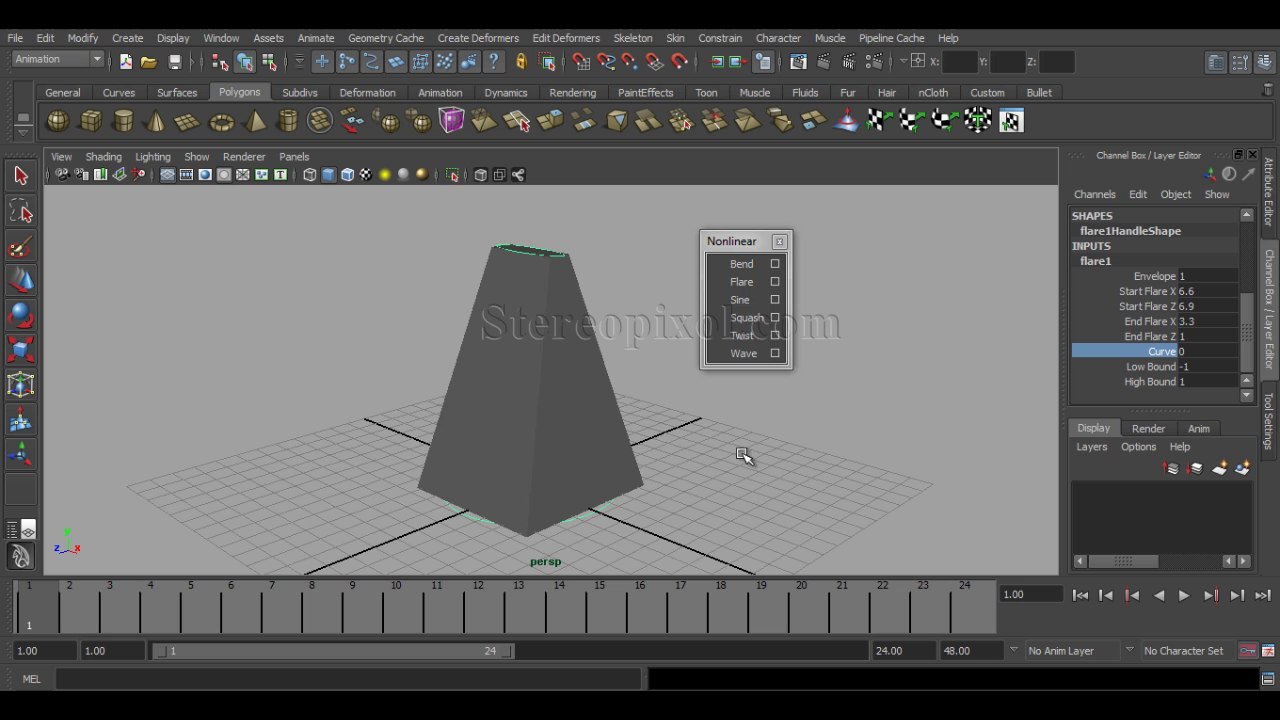
middle_drag(743, 456, 757, 446)
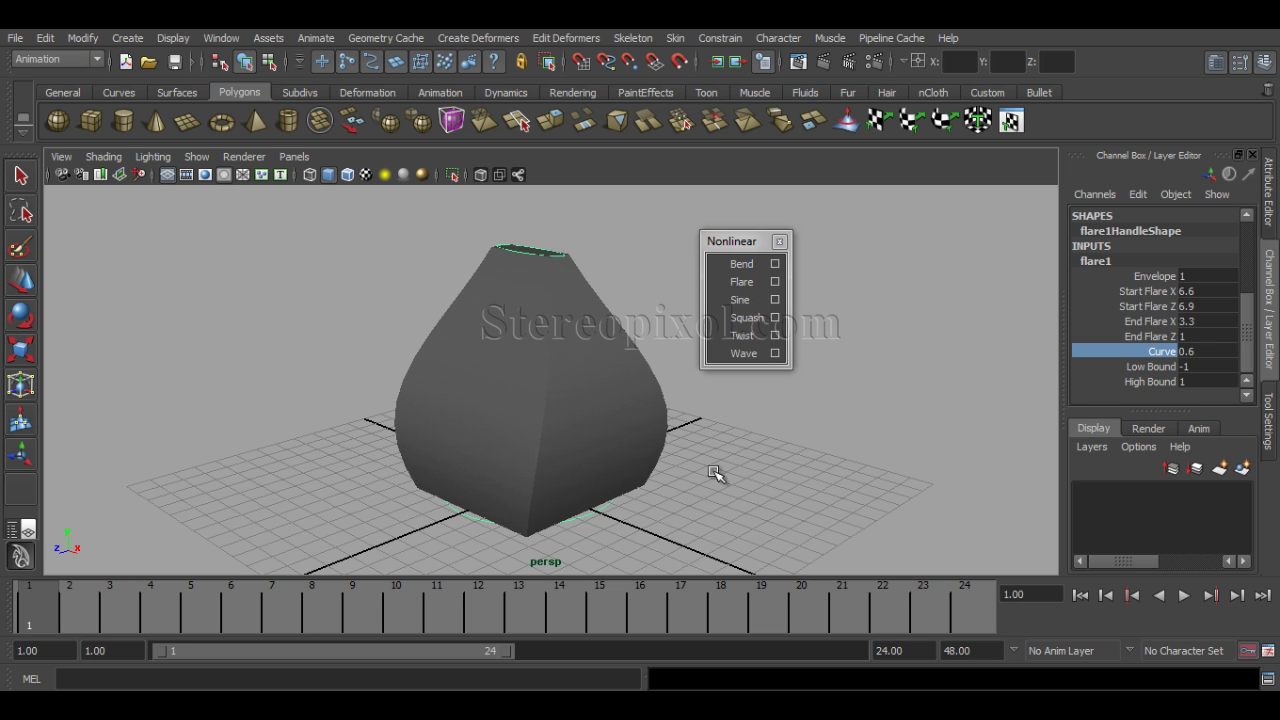
alt+drag(716, 473, 825, 456)
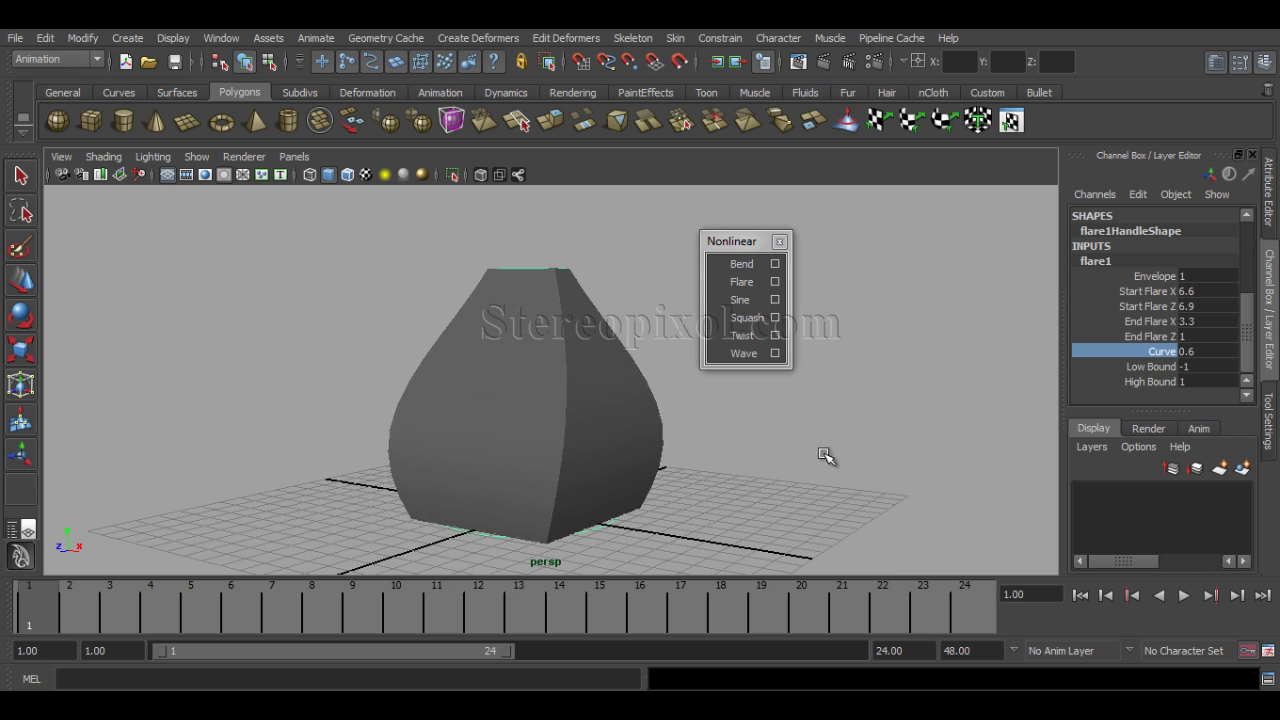
mouse_move(825, 456)
middle_down()
mouse_move(794, 466)
mouse_move(811, 472)
middle_up()
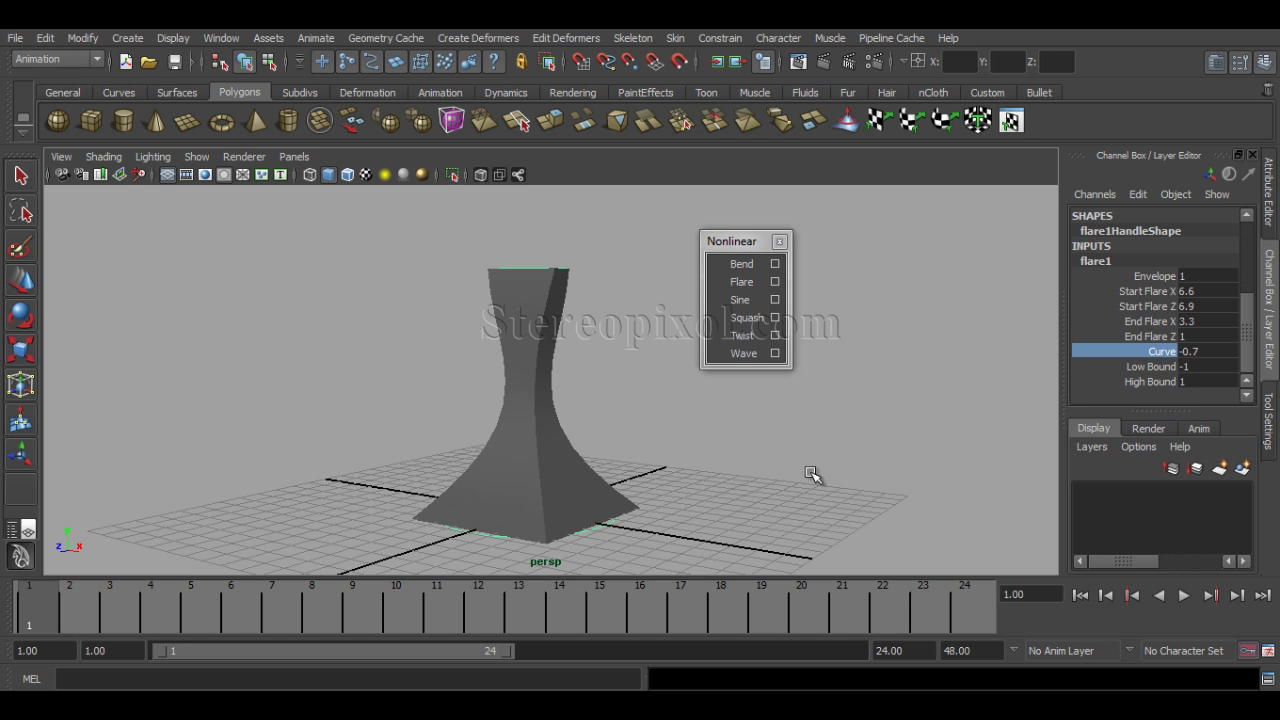
alt+drag(811, 474, 676, 441)
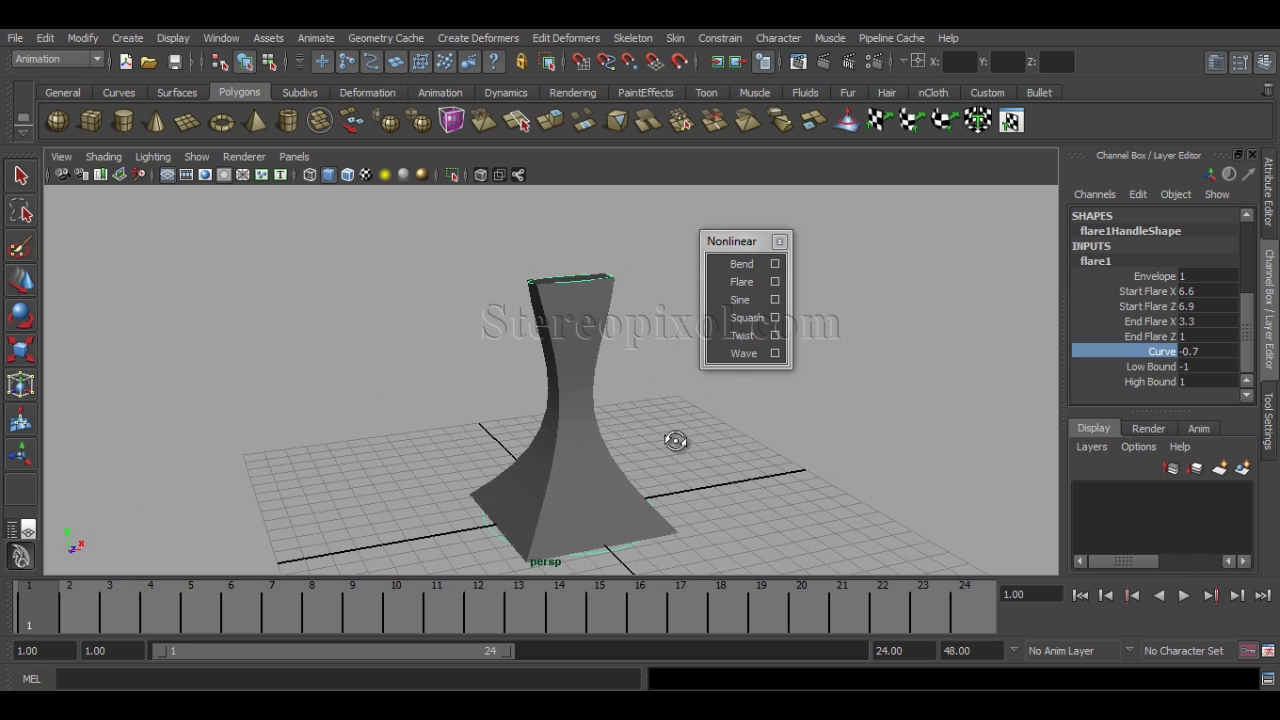
alt+drag(760, 480, 640, 478)
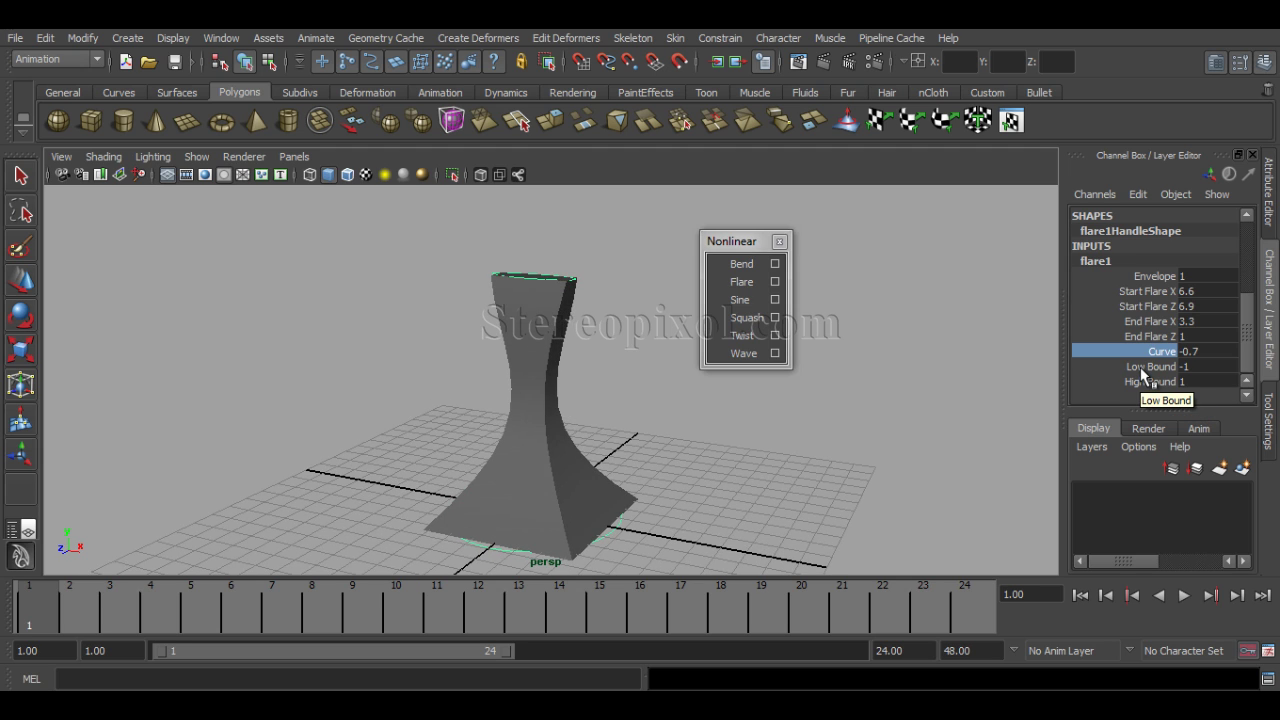
Try flare1 Low Bound at -0.3, then enter -1 for a tall flared spire.
click(1143, 367)
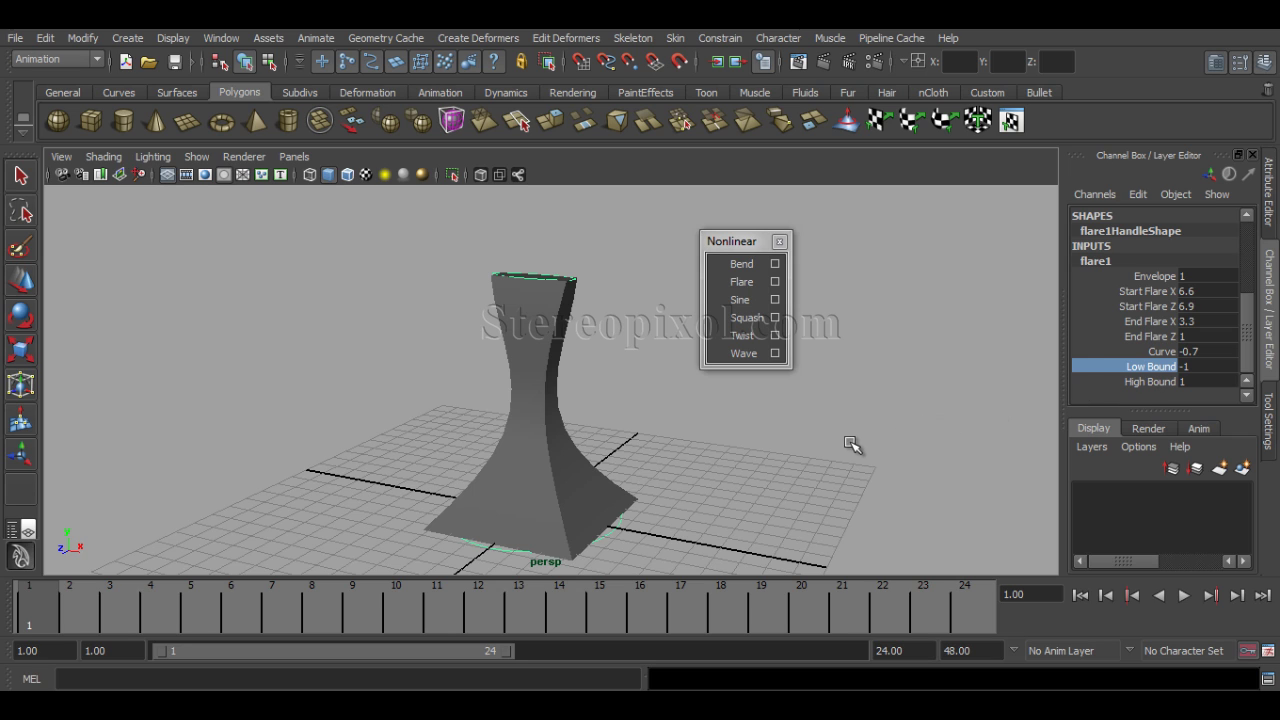
middle_drag(851, 441, 857, 445)
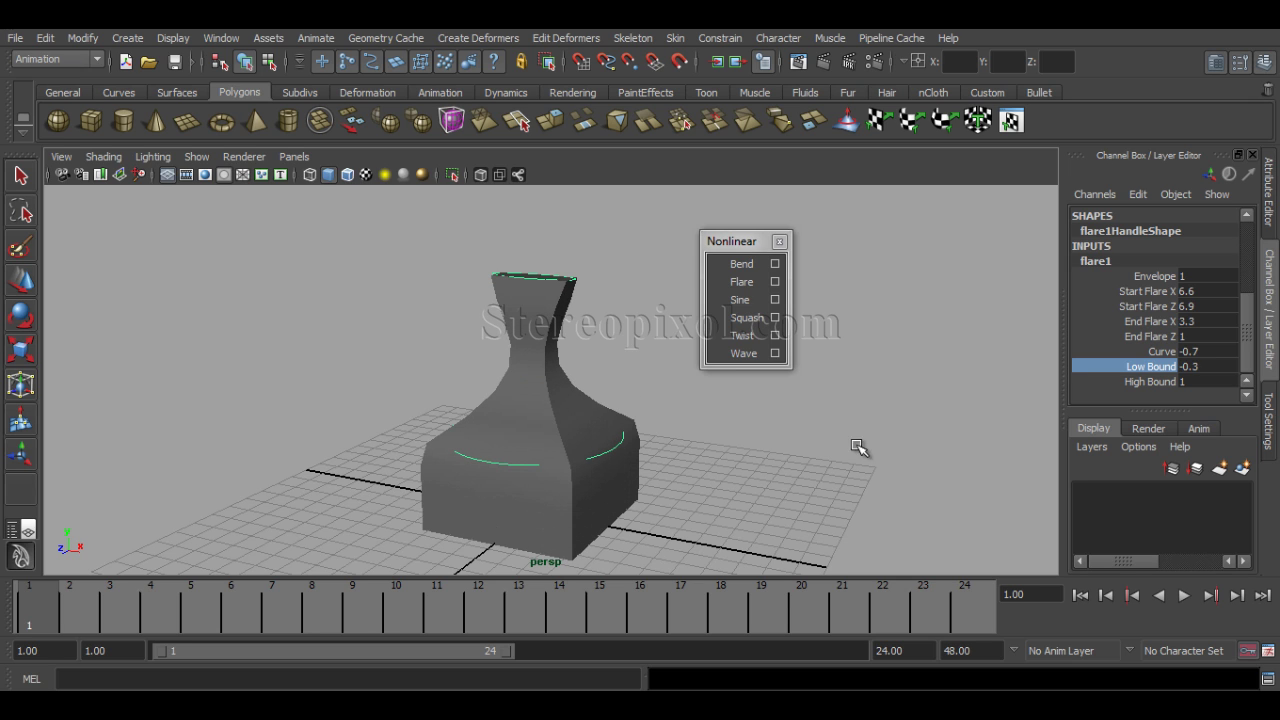
alt+drag(783, 471, 811, 461)
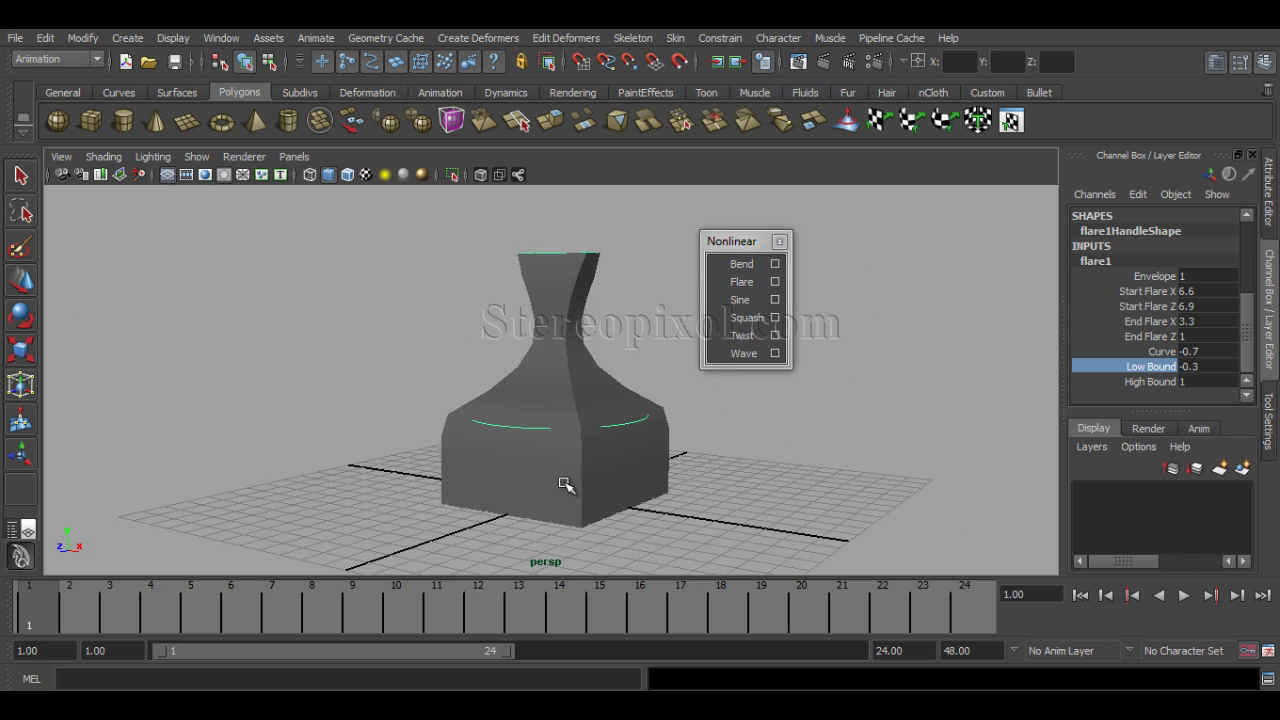
mouse_move(573, 503)
alt+mouse_down()
mouse_move(629, 523)
mouse_move(666, 514)
mouse_move(570, 515)
alt+mouse_up()
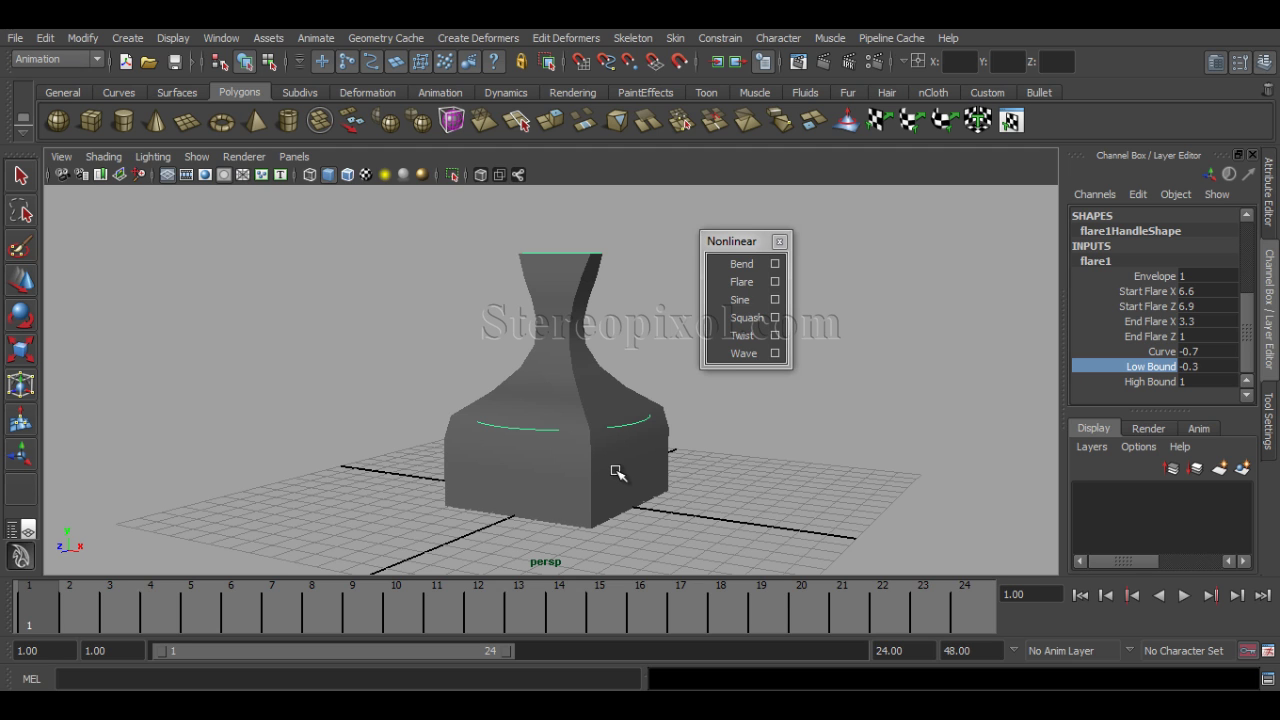
alt+drag(674, 441, 624, 494)
double_click(1220, 366)
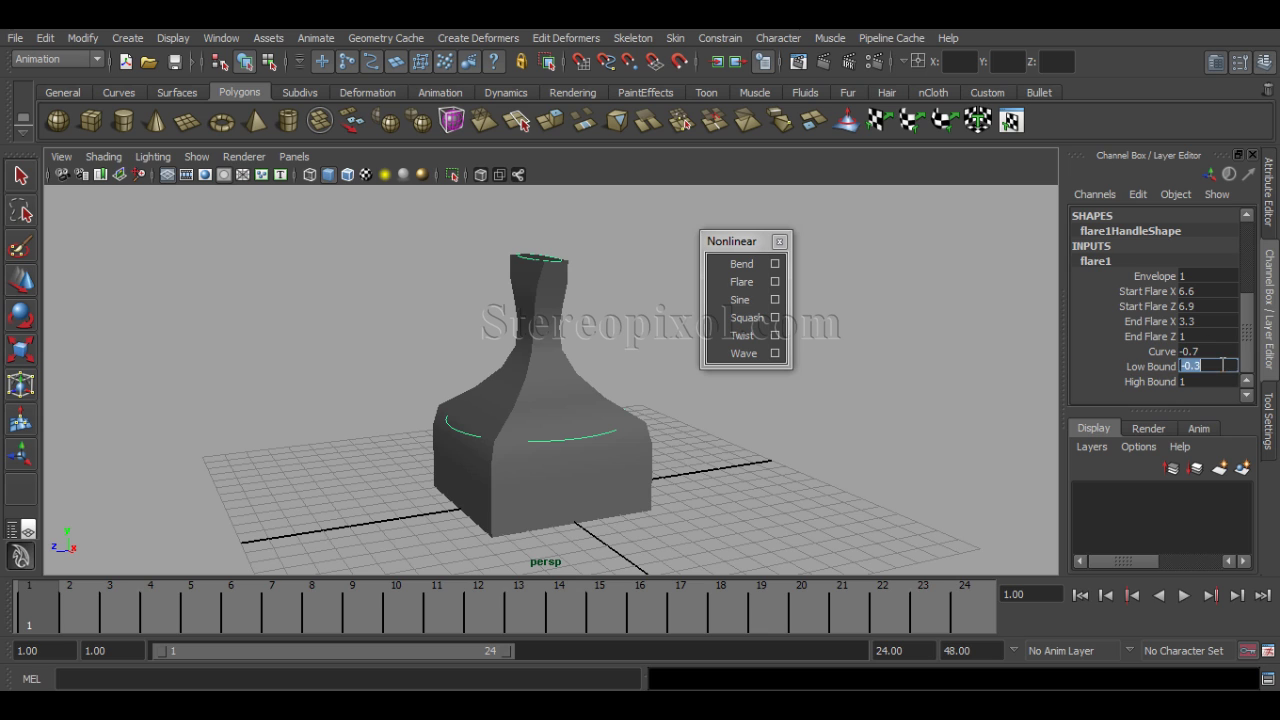
key(Return)
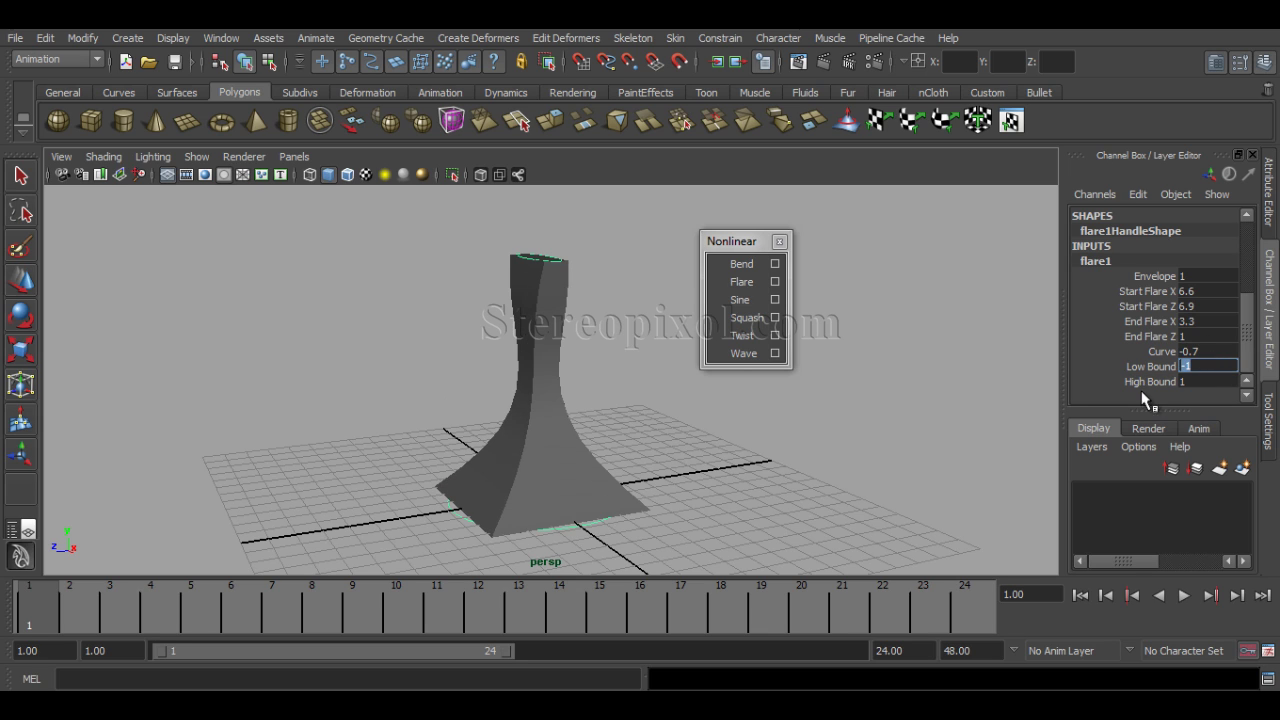
Set flare1 High Bound to 0.3 and inspect the vase from a low angle.
click(1150, 381)
middle_drag(826, 434, 815, 440)
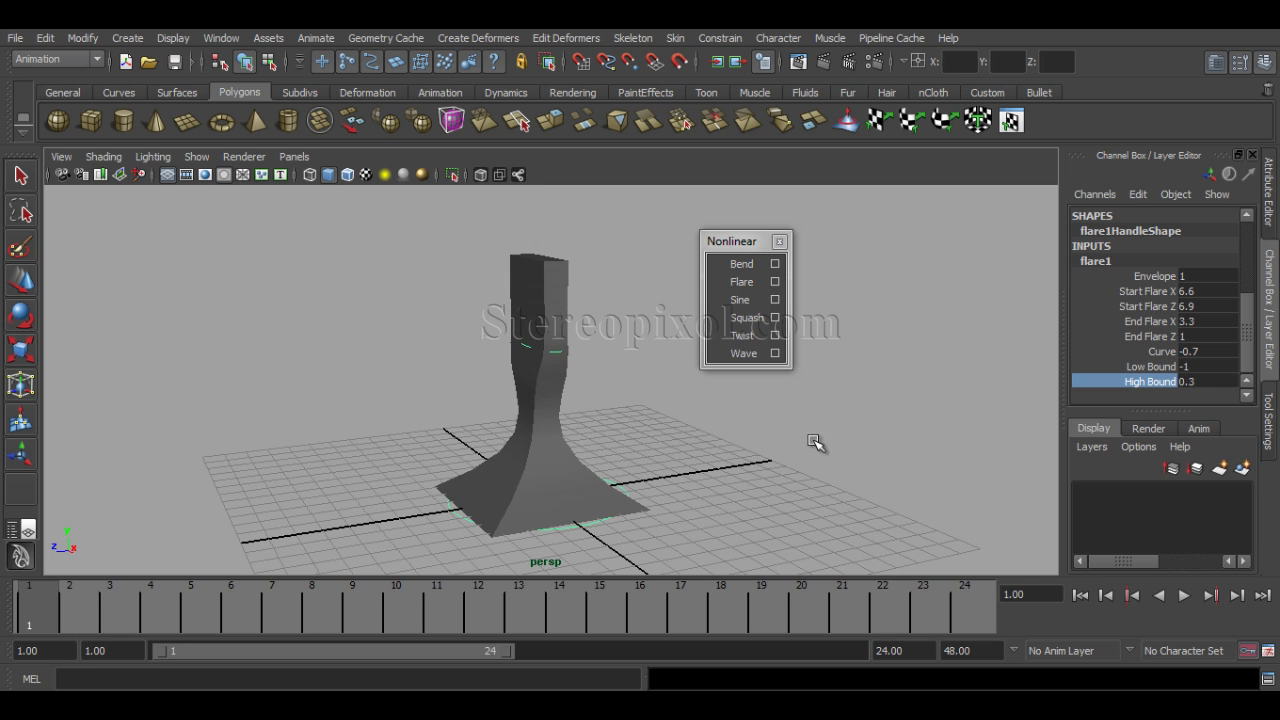
alt+drag(816, 443, 628, 382)
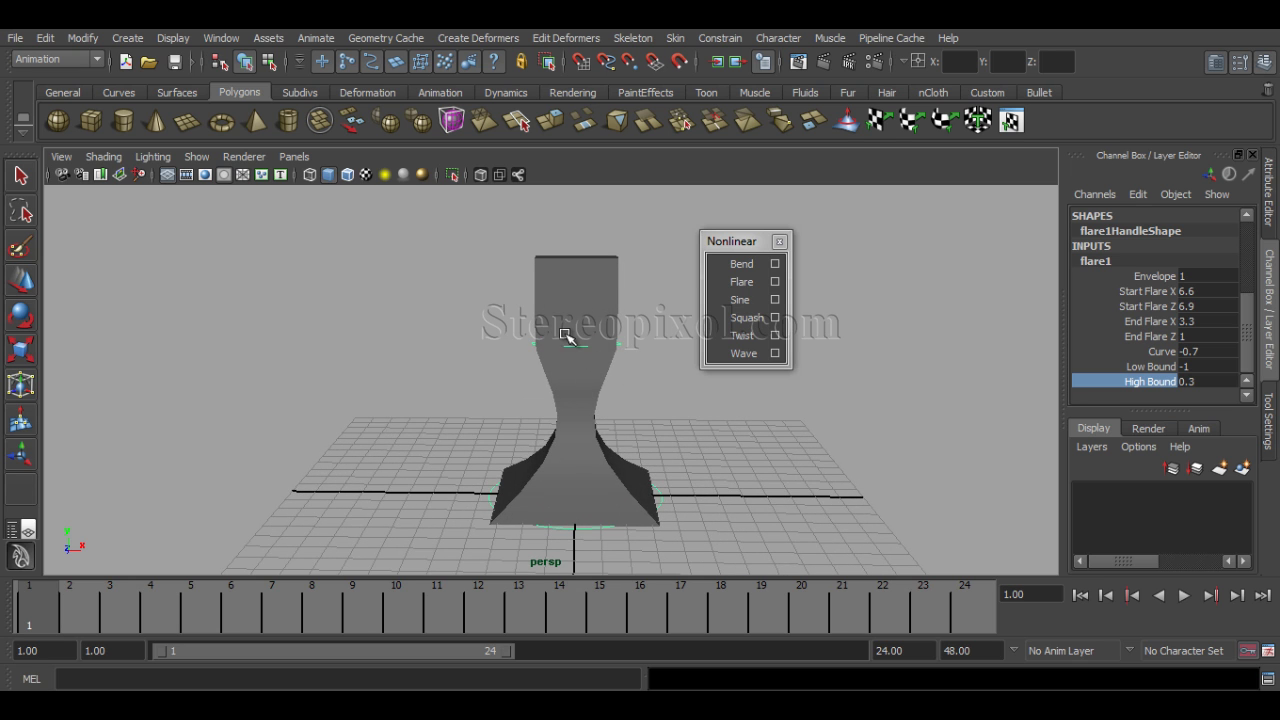
alt+drag(566, 337, 622, 448)
Set Low Bound to -0.5 to widen the base, then select the pCube1 mesh.
click(1150, 366)
middle_drag(860, 418, 868, 416)
click(663, 457)
key(w)
alt+drag(663, 457, 571, 506)
click(540, 538)
alt+drag(540, 548, 591, 474)
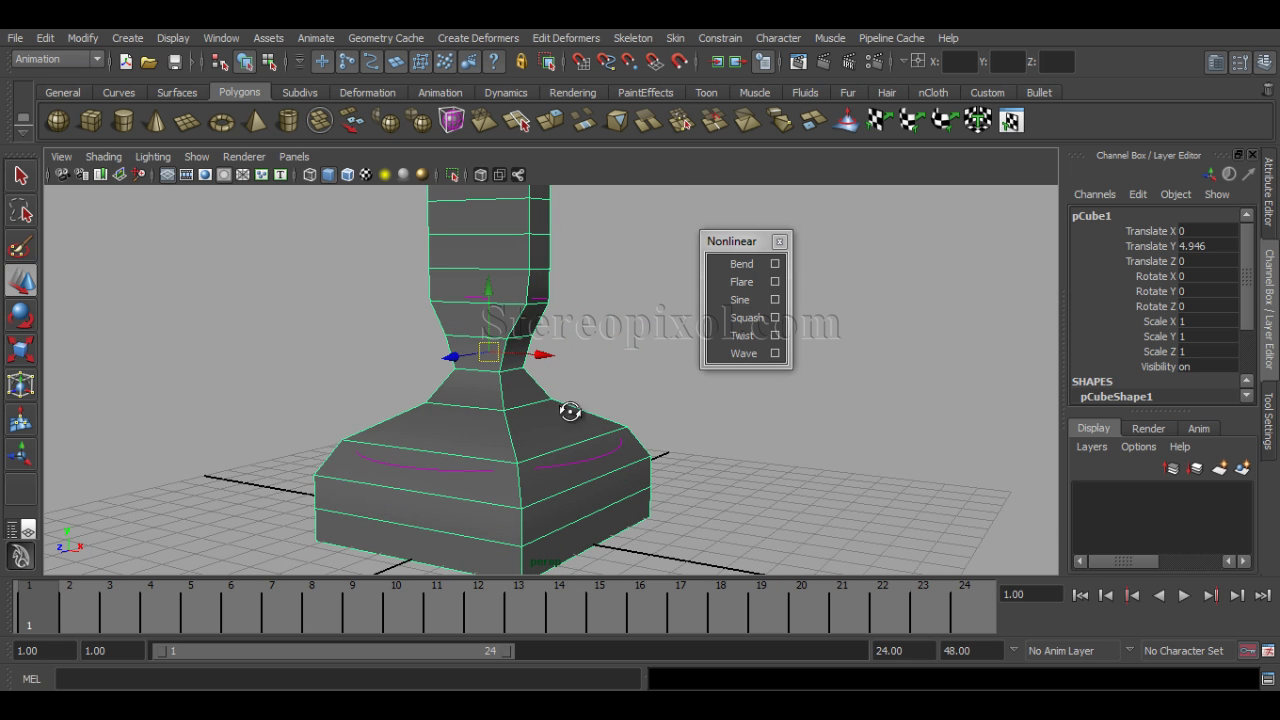
alt+drag(570, 412, 714, 412)
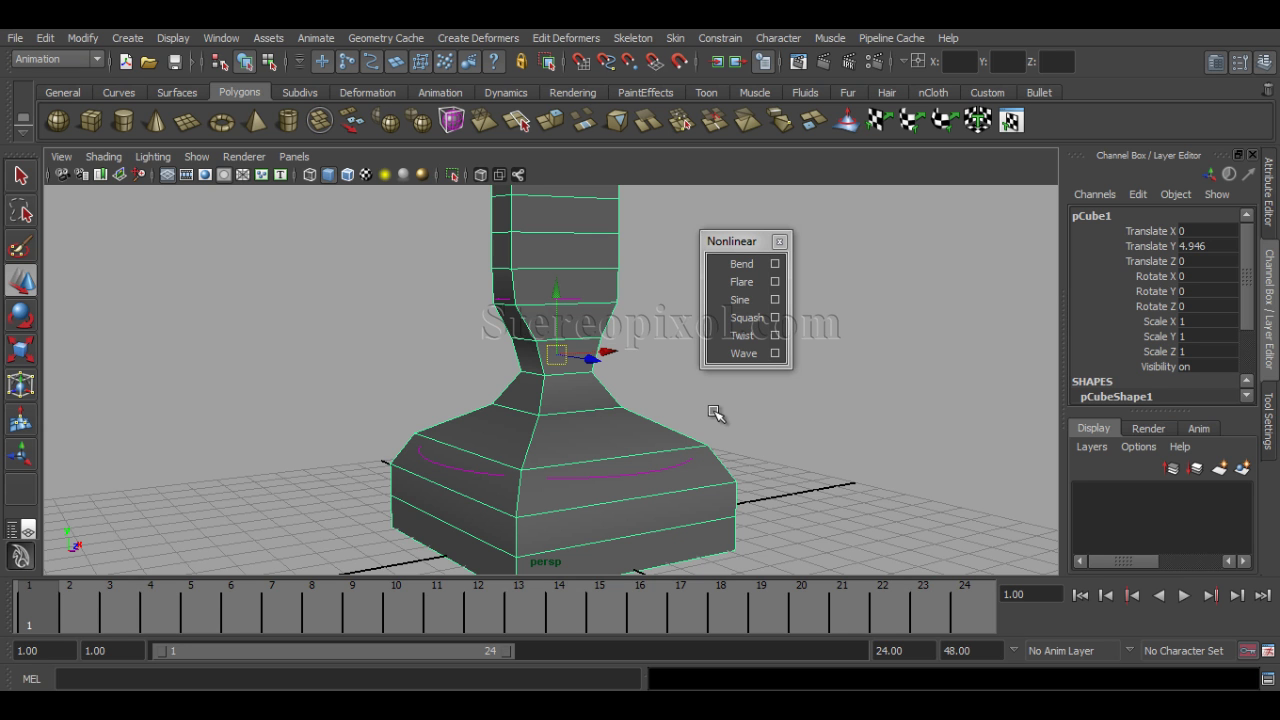
alt+drag(715, 413, 592, 441)
click(686, 440)
click(588, 418)
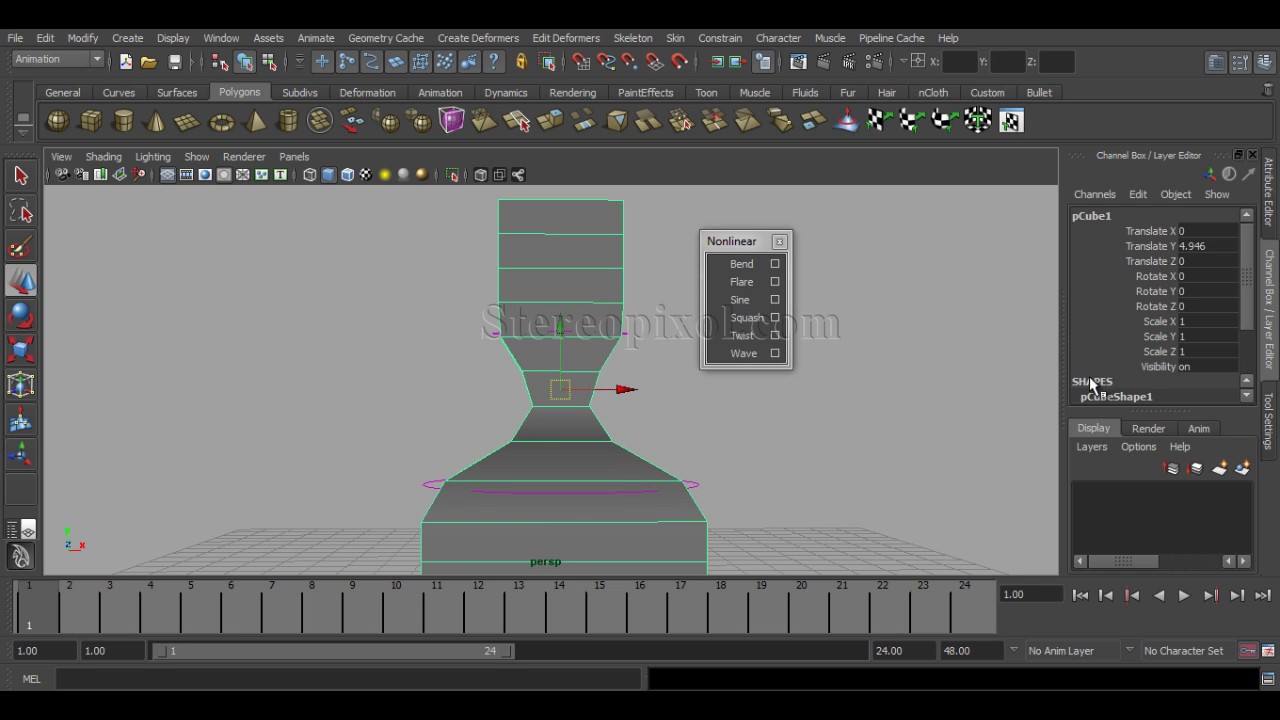
Expand the cube's polyCube1 construction settings in the Channel Box.
key(ctrl+a)
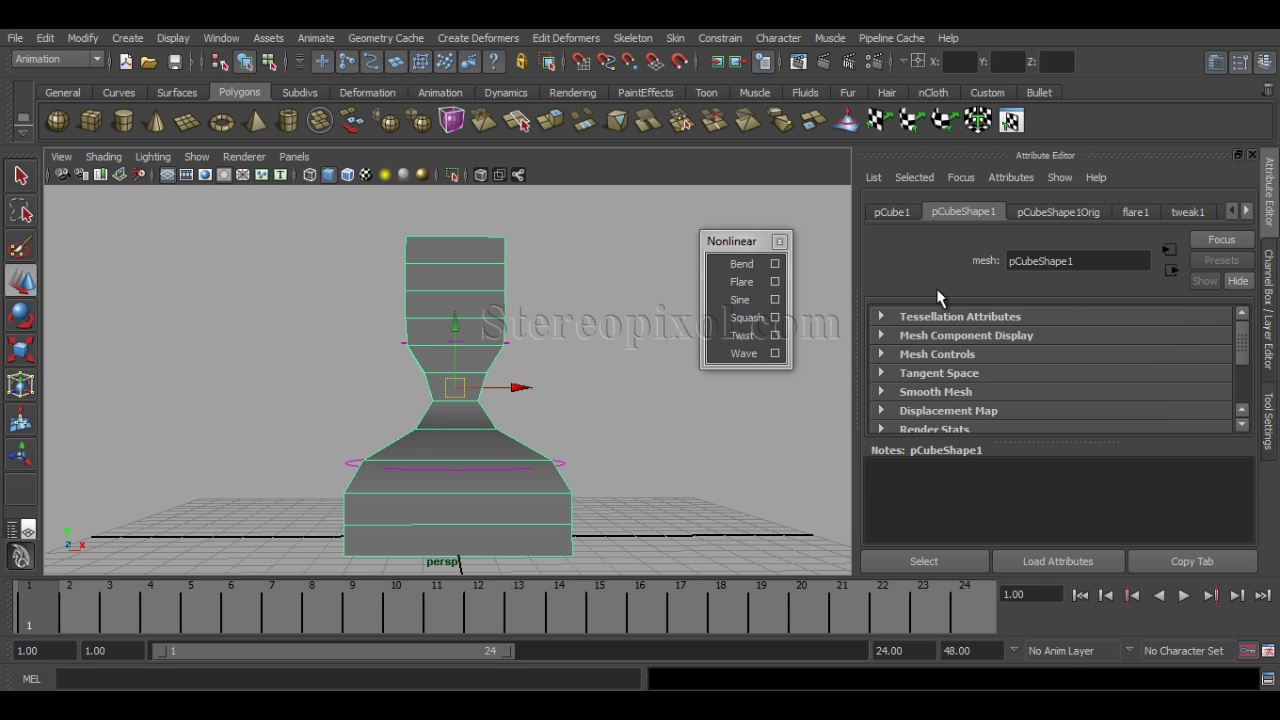
key(ctrl+a)
drag(1245, 293, 1247, 345)
click(1110, 382)
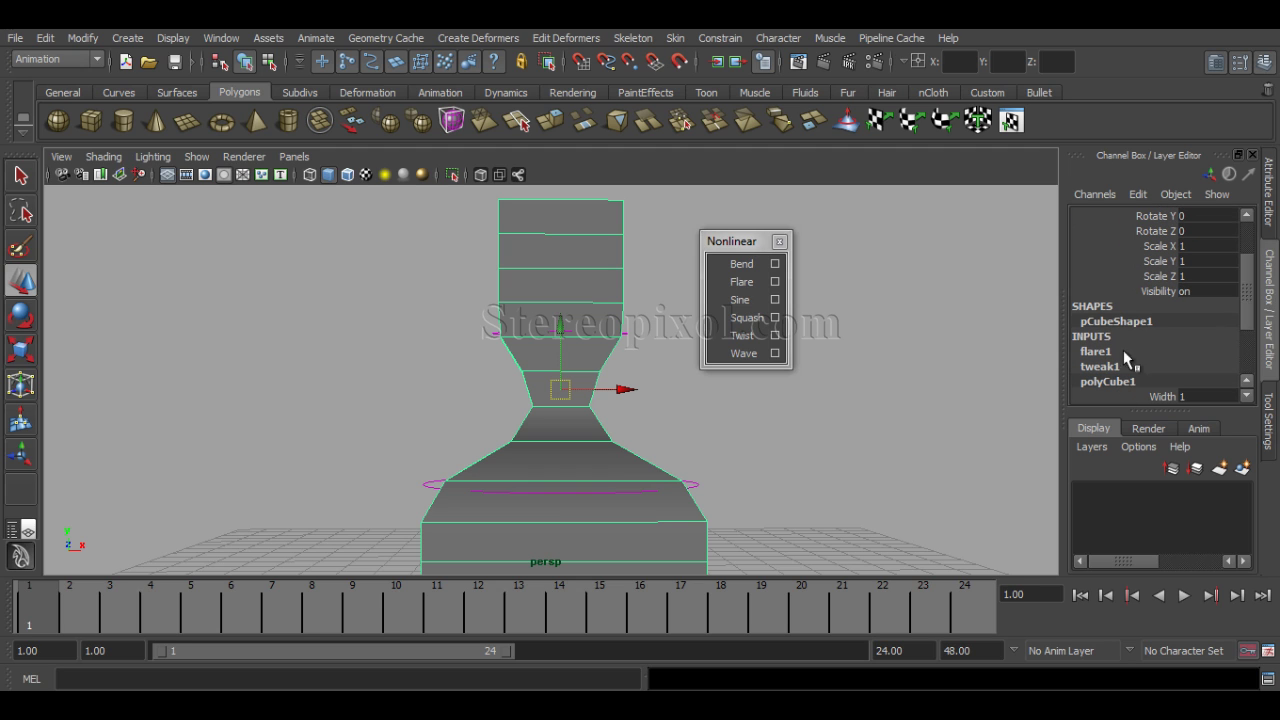
drag(1244, 292, 1248, 337)
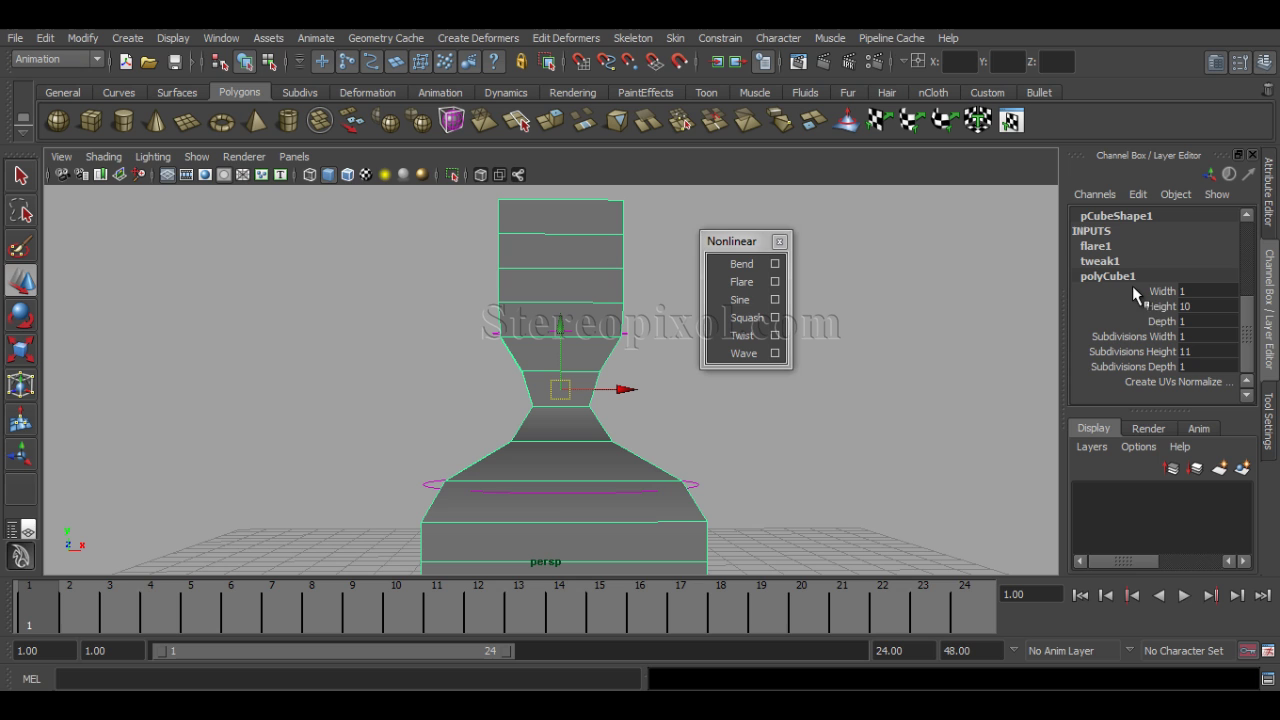
Raise Subdivisions Height from 11 to 31 and deselect the vase.
click(1148, 352)
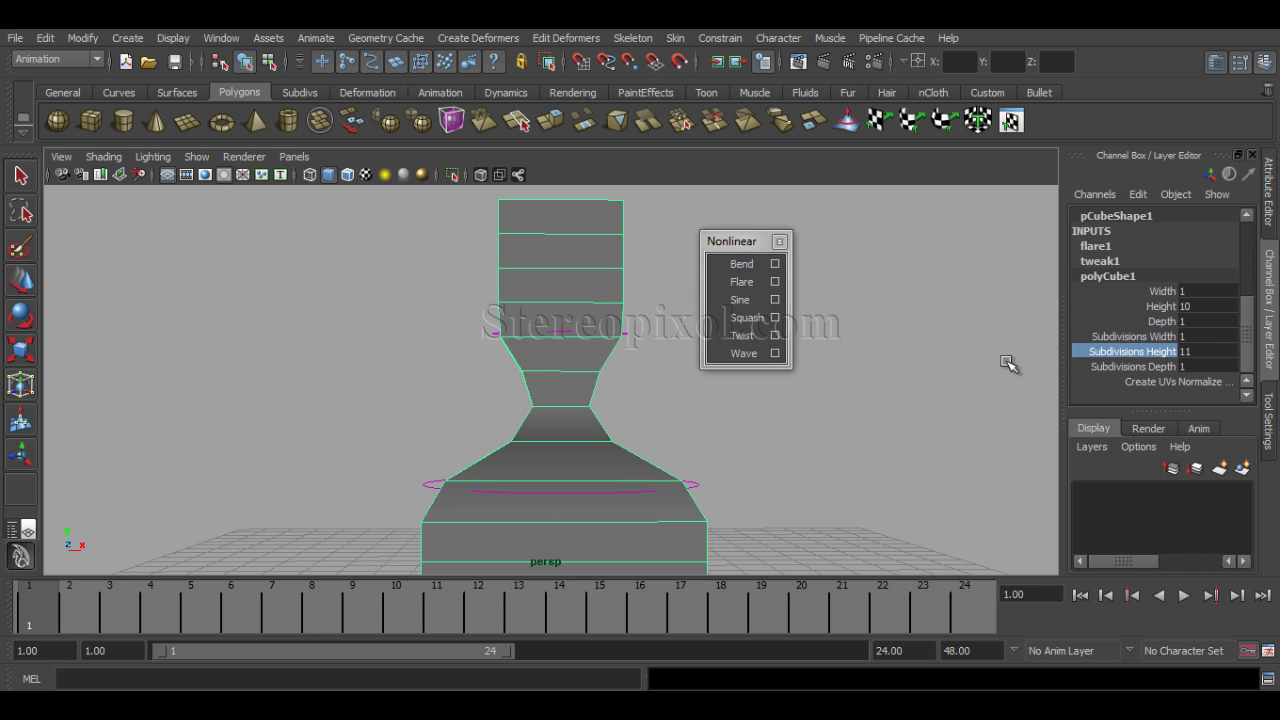
middle_drag(837, 414, 1043, 418)
middle_drag(1033, 419, 1029, 423)
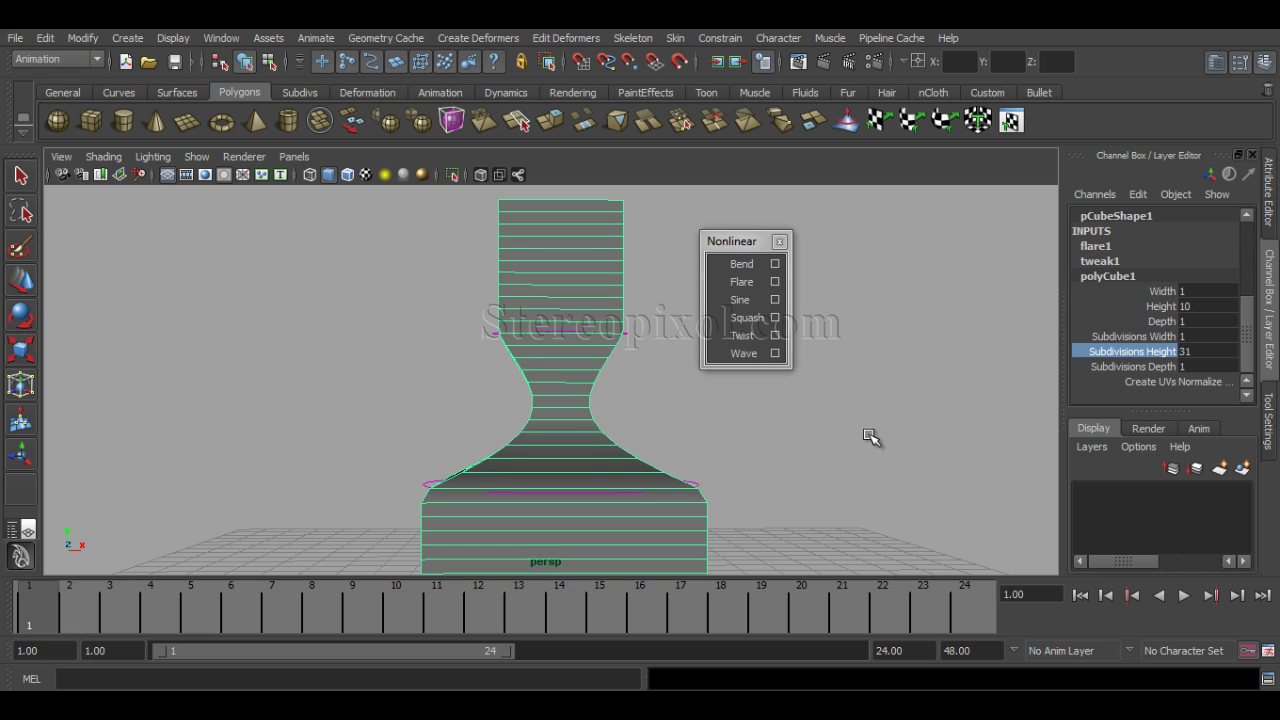
alt+drag(874, 437, 671, 446)
click(737, 443)
Select only flare1Handle and scroll the Channel Box to flare1's Envelope through High Bound.
click(598, 502)
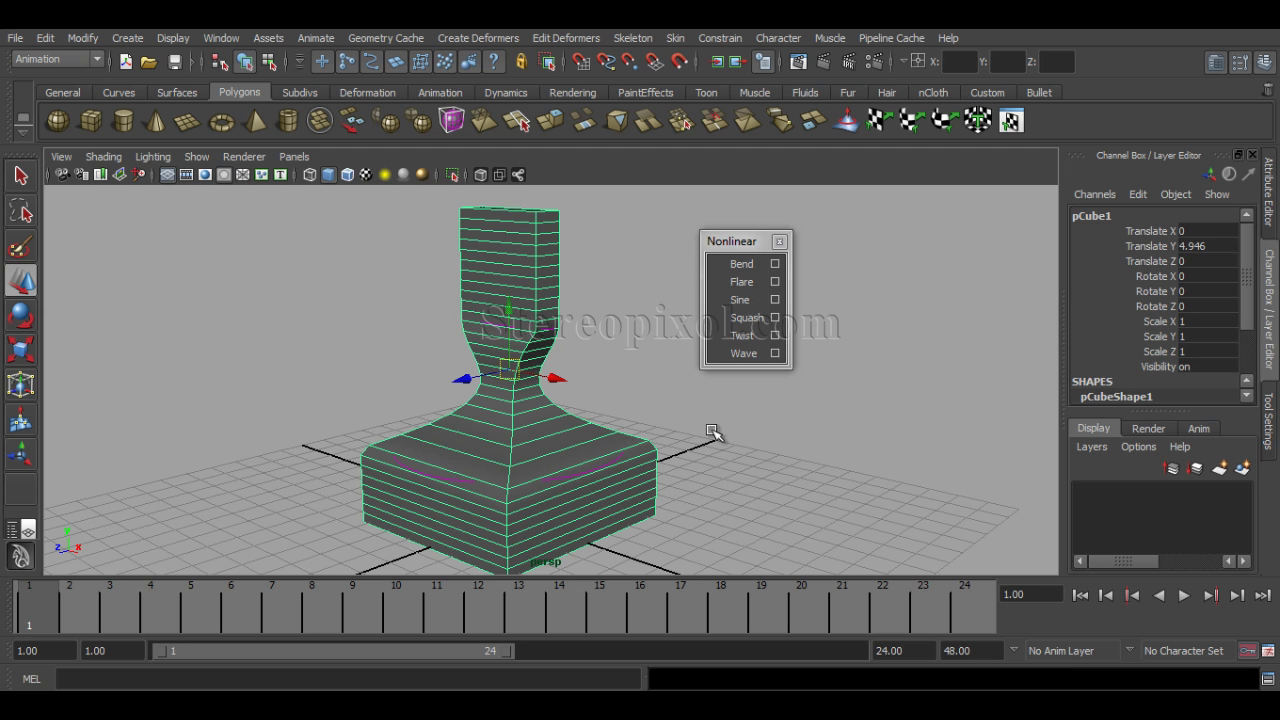
click(714, 432)
click(619, 459)
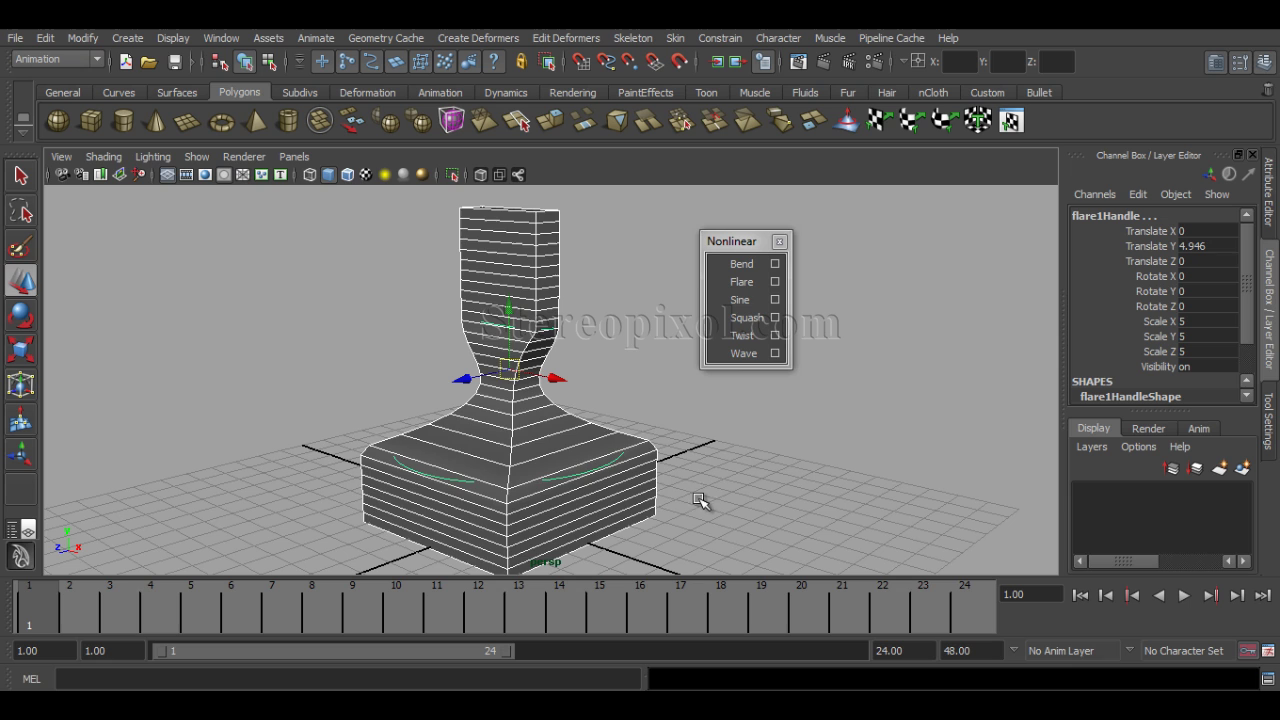
click(631, 462)
mouse_move(636, 466)
alt+mouse_down()
mouse_move(657, 466)
mouse_move(640, 469)
alt+mouse_up()
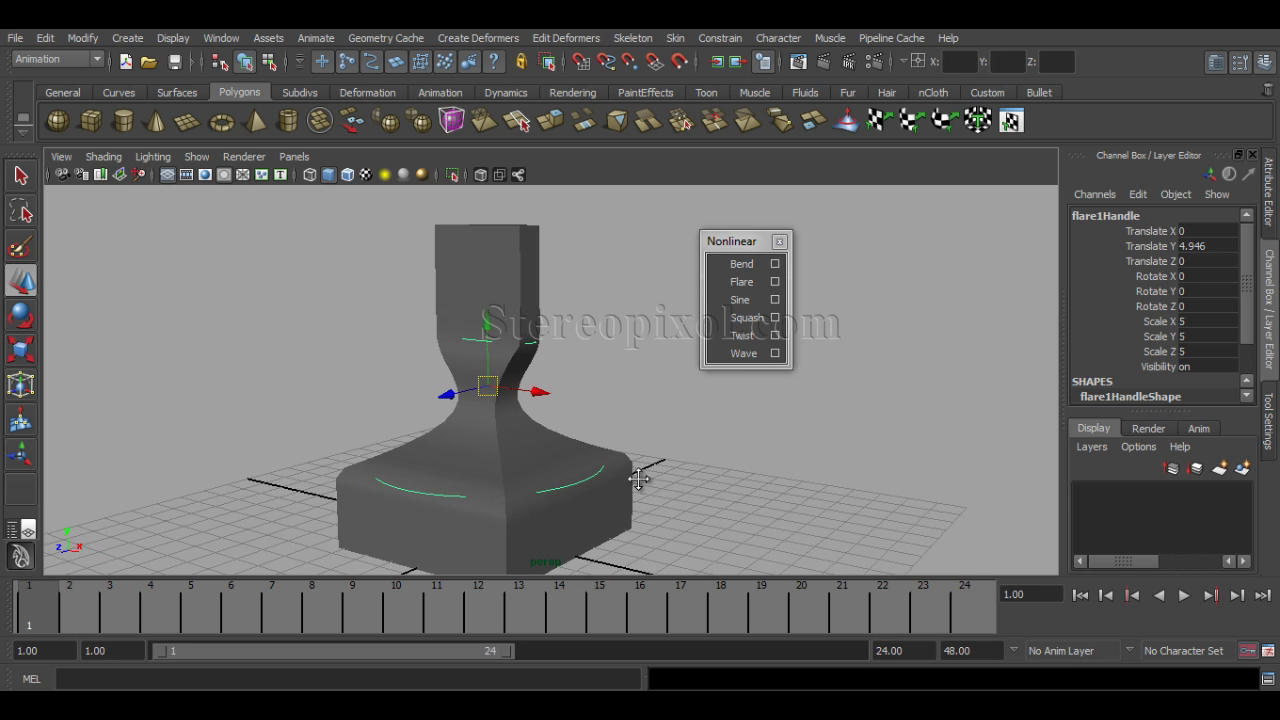
scroll(1240, 300, down, 1)
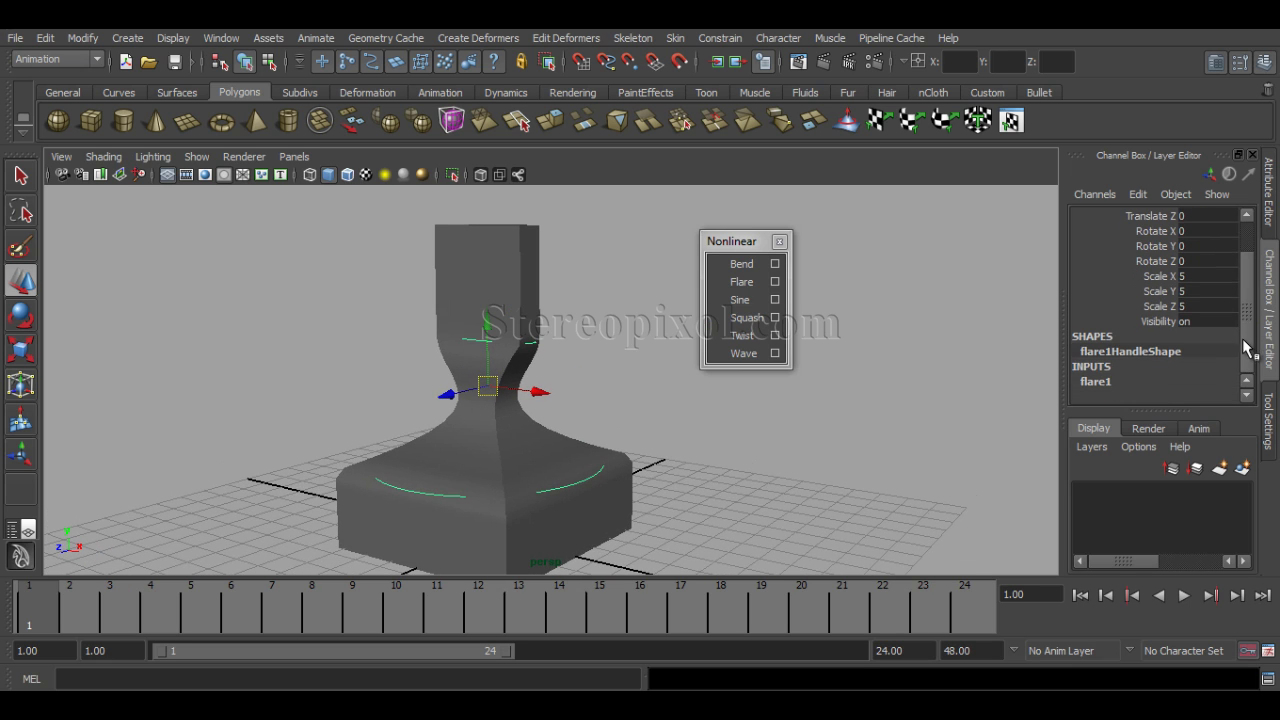
scroll(1225, 313, down, 3)
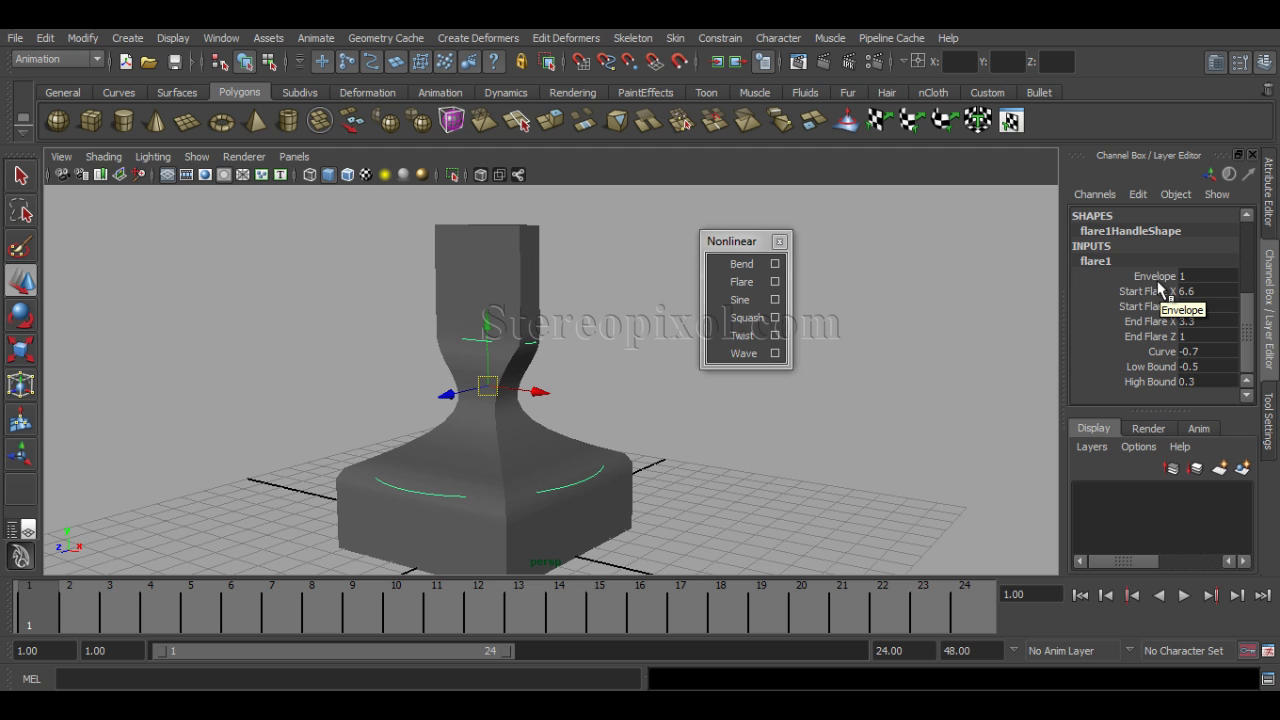
click(1156, 279)
middle_drag(929, 360, 922, 365)
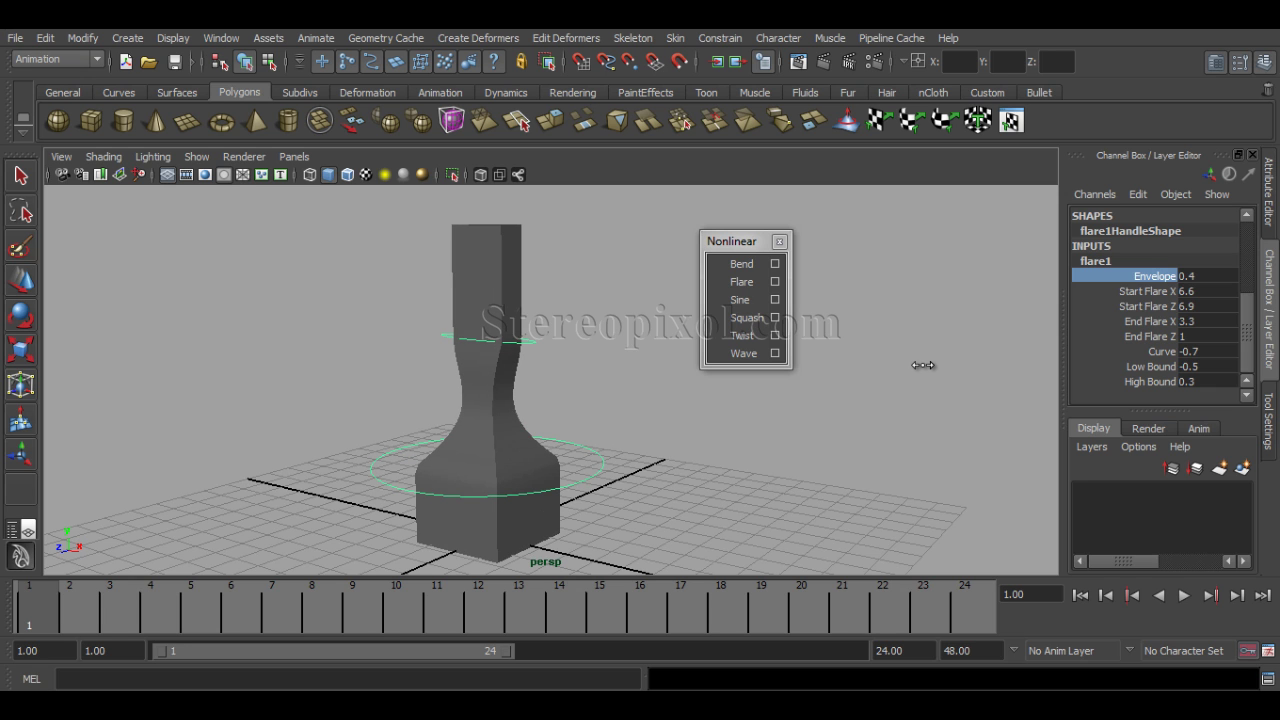
alt+drag(786, 420, 870, 462)
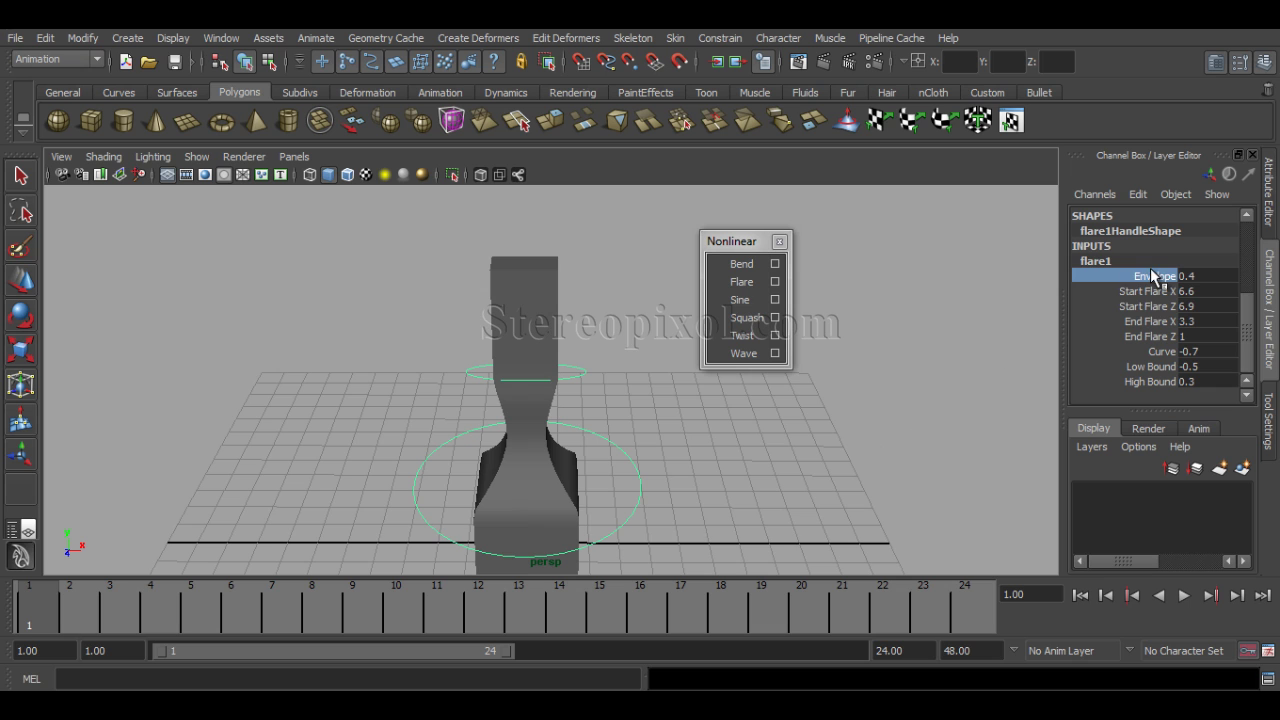
mouse_move(930, 385)
middle_down()
mouse_move(910, 385)
mouse_move(936, 393)
middle_up()
alt+drag(702, 457, 673, 413)
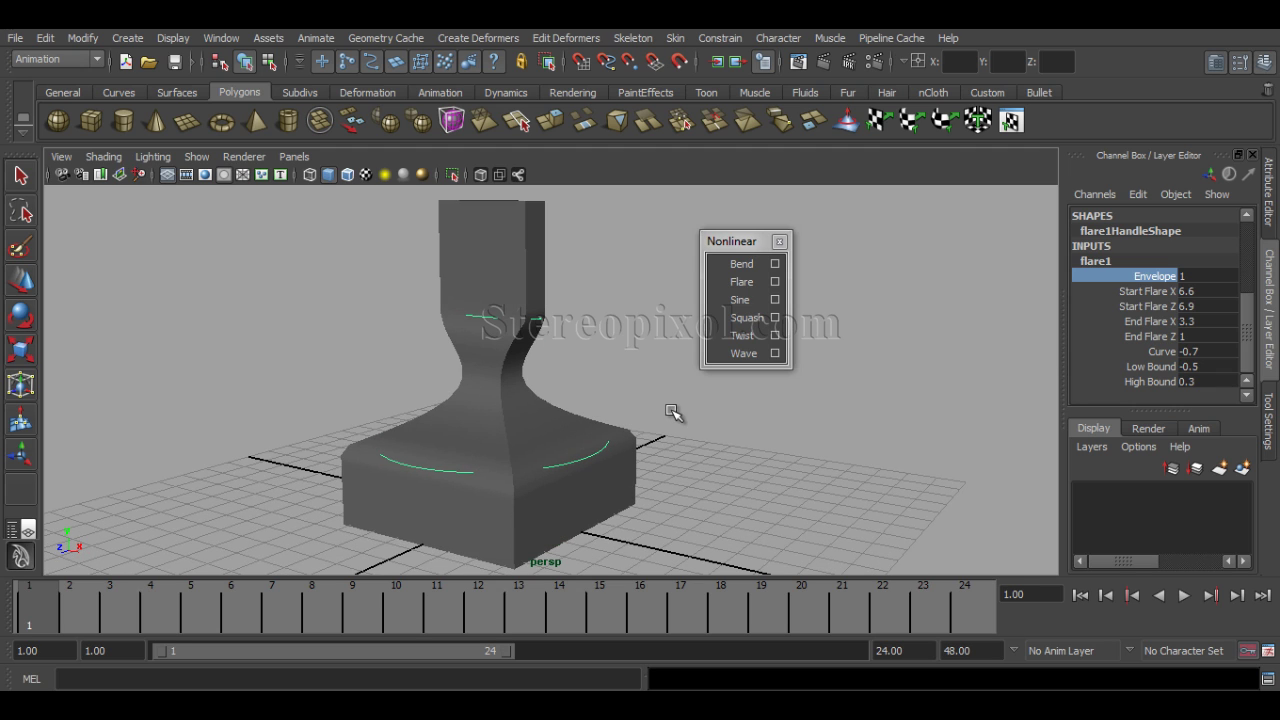